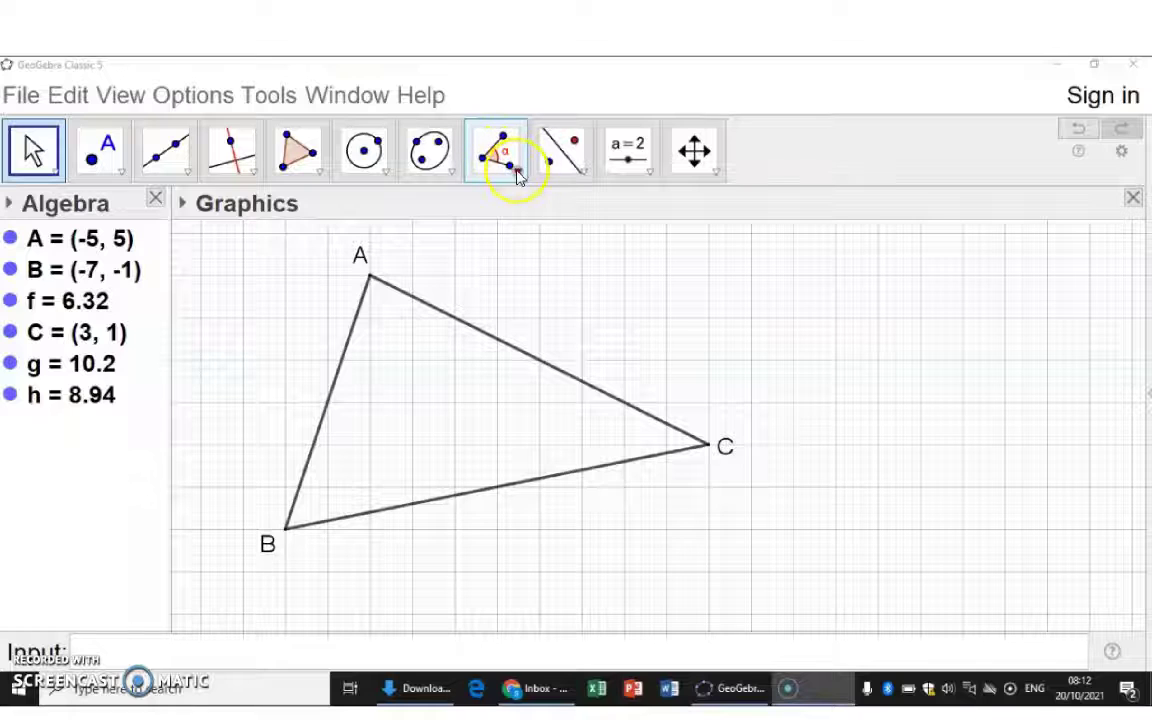
Choose the Angle tool from the measurement tools dropdown
{"action": "left_click", "coordinate": [519, 176]}
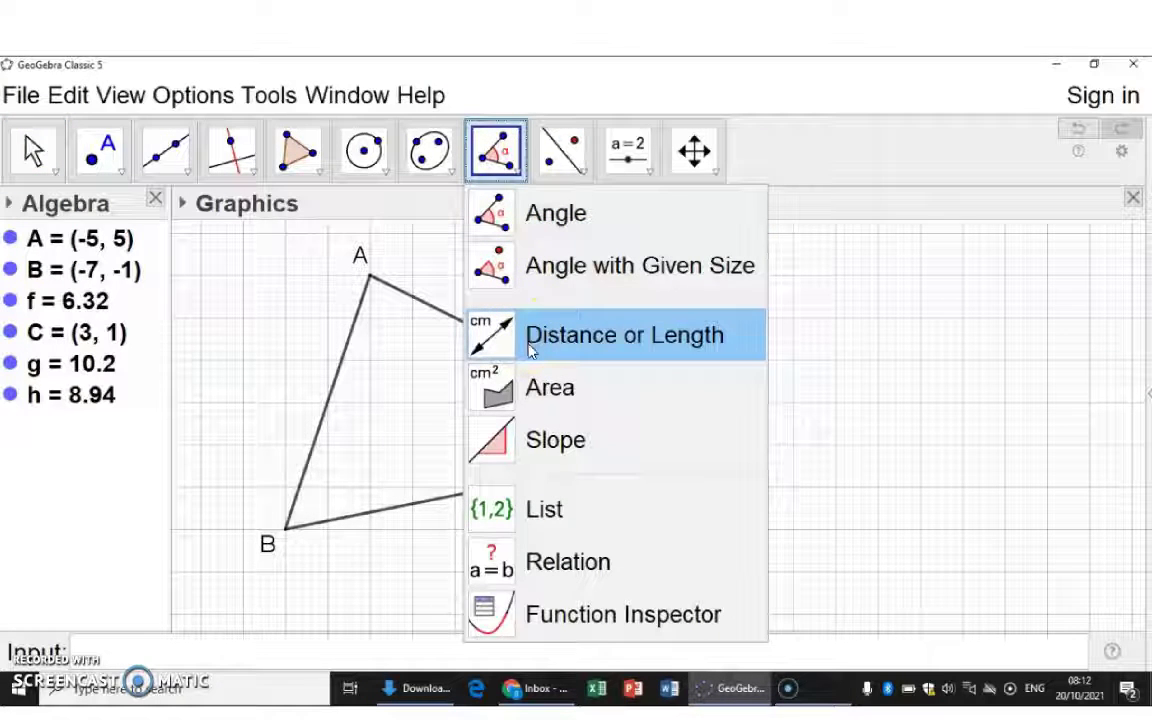
{"action": "left_click", "coordinate": [503, 213]}
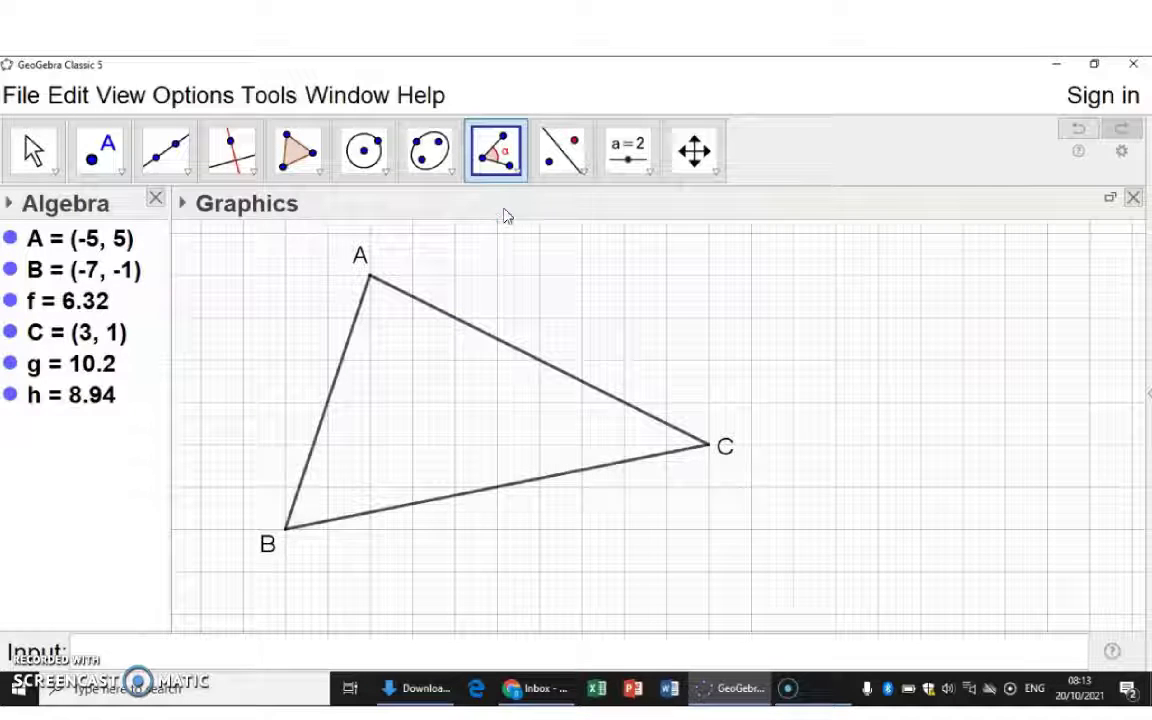
{"action": "left_click", "coordinate": [500, 152]}
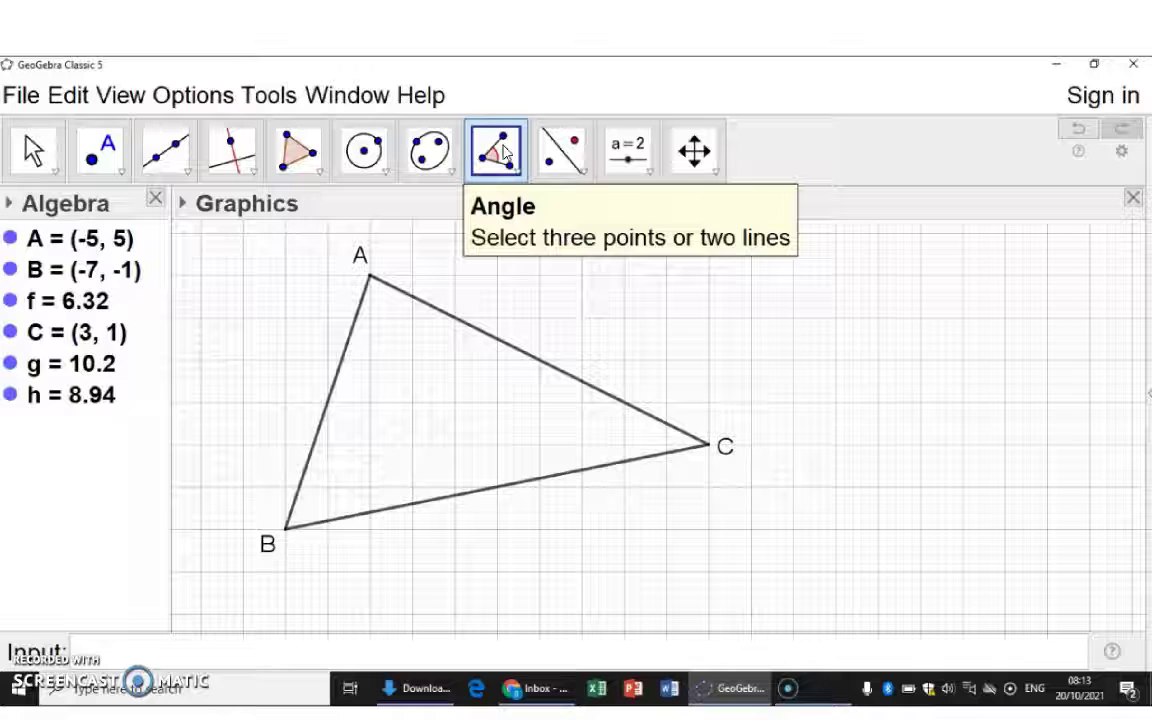
Measure the angles at B (60.26°), A (81.87°) and C (37.87°) with the Angle tool
{"action": "left_click", "coordinate": [504, 163]}
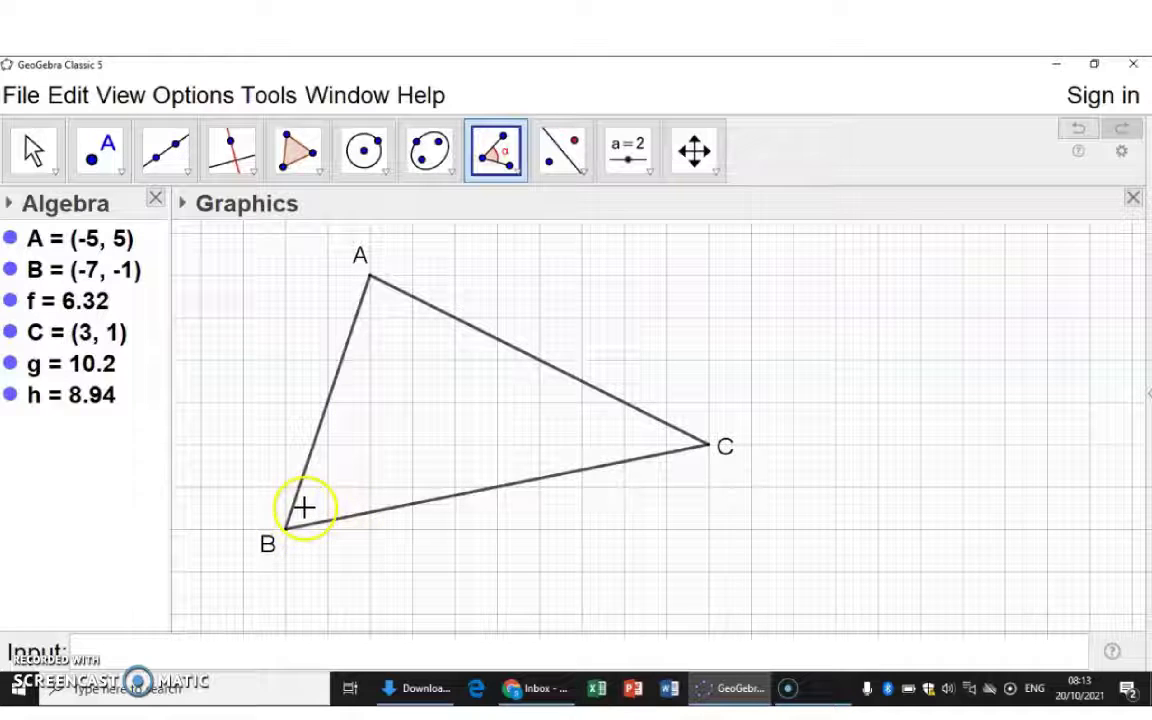
{"action": "left_click_drag", "start_coordinate": [340, 503], "coordinate": [309, 452]}
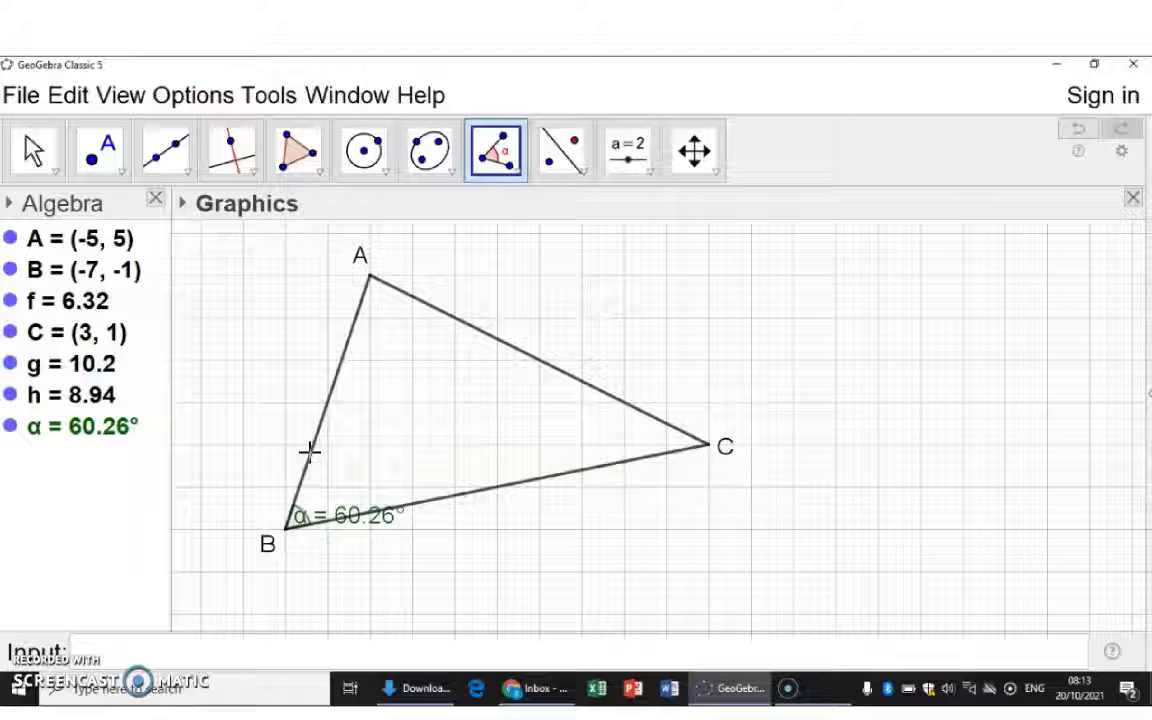
{"action": "mouse_move", "coordinate": [345, 375]}
{"action": "left_mouse_down"}
{"action": "mouse_move", "coordinate": [375, 292]}
{"action": "mouse_move", "coordinate": [342, 356]}
{"action": "left_mouse_up"}
{"action": "left_click", "coordinate": [458, 324]}
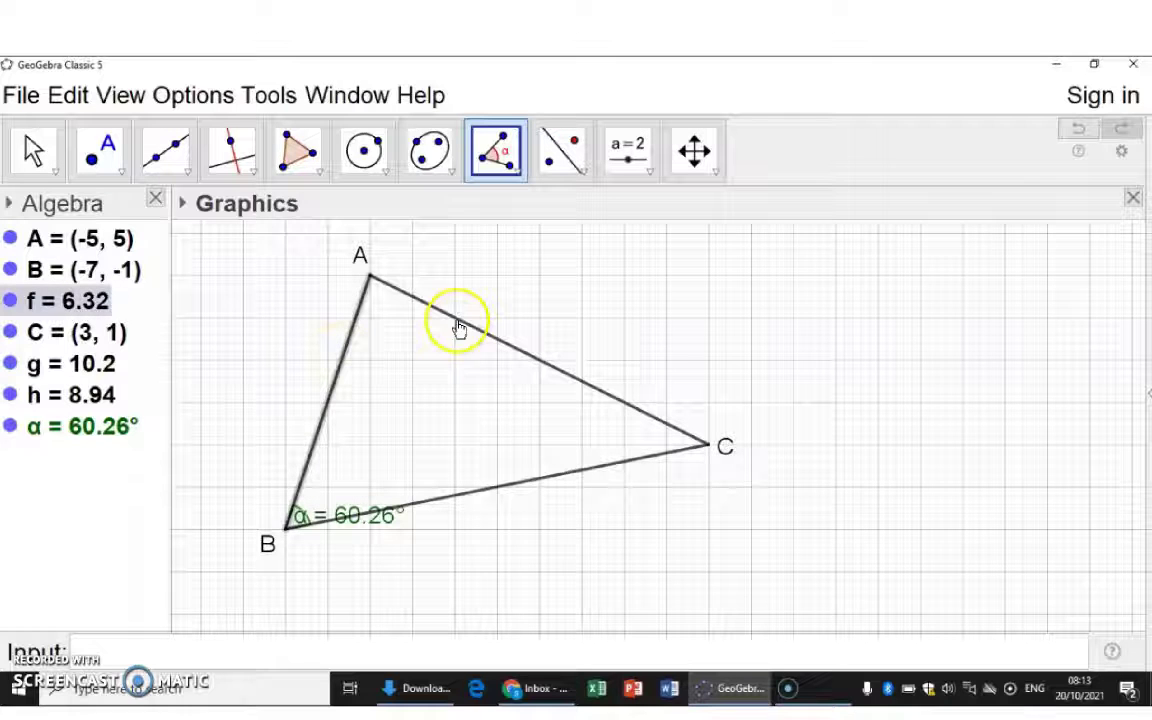
{"action": "left_click_drag", "start_coordinate": [458, 320], "coordinate": [620, 460]}
{"action": "left_click", "coordinate": [620, 460]}
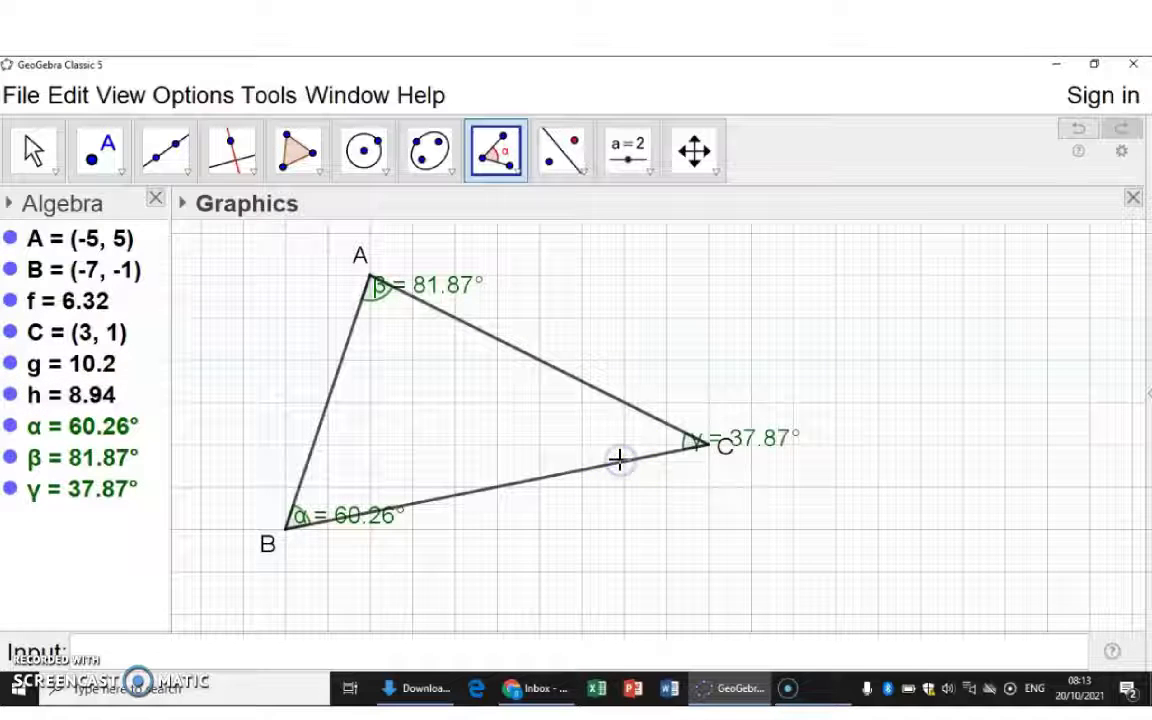
Label the sides with Distance or Length: BC 10.2, AC 8.94 and AB 6.32
{"action": "left_click", "coordinate": [520, 175]}
{"action": "left_click", "coordinate": [514, 166]}
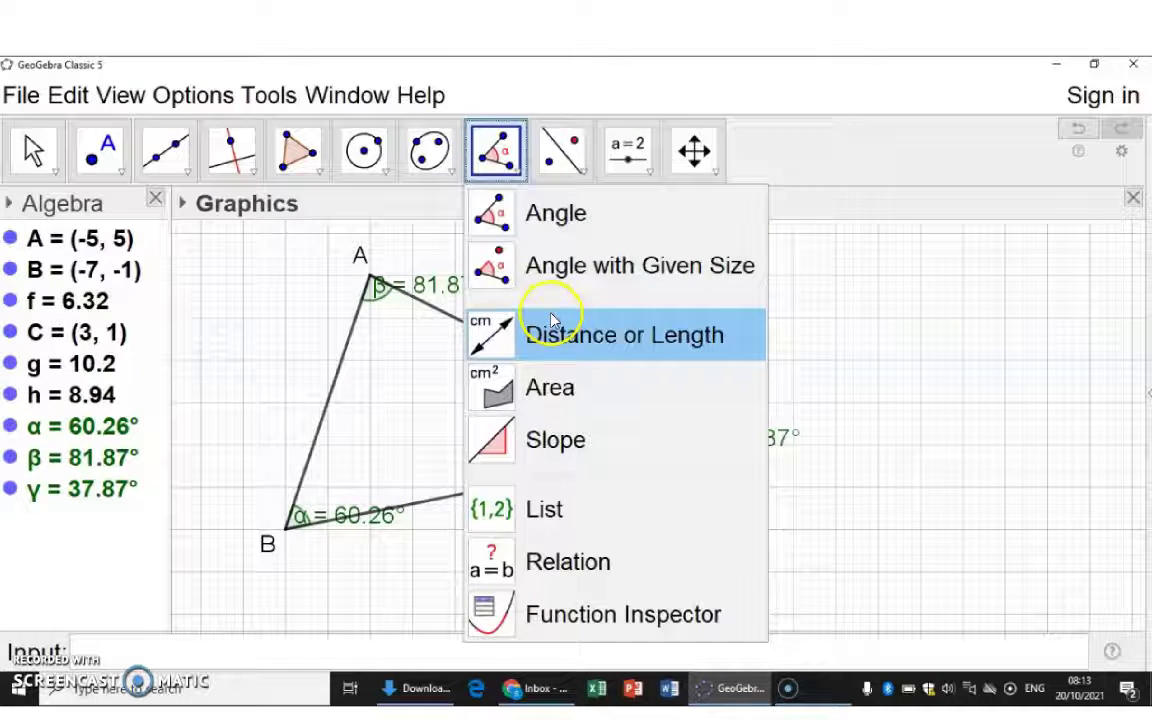
{"action": "left_click", "coordinate": [561, 335]}
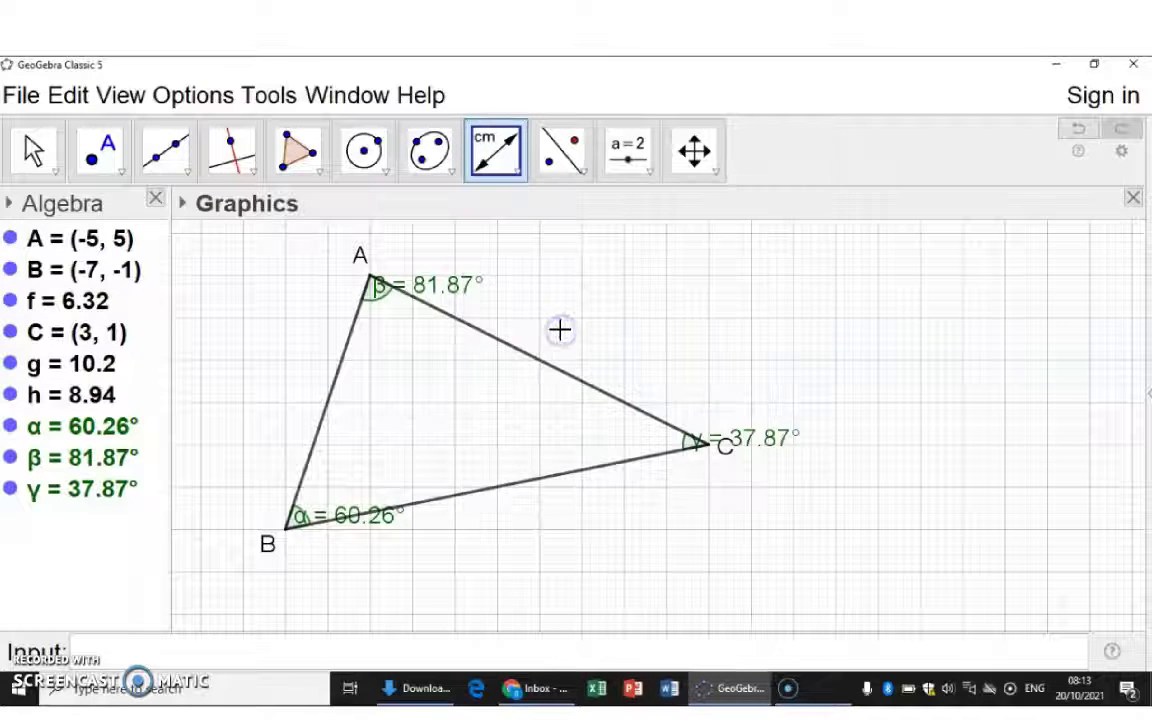
{"action": "left_click", "coordinate": [485, 496]}
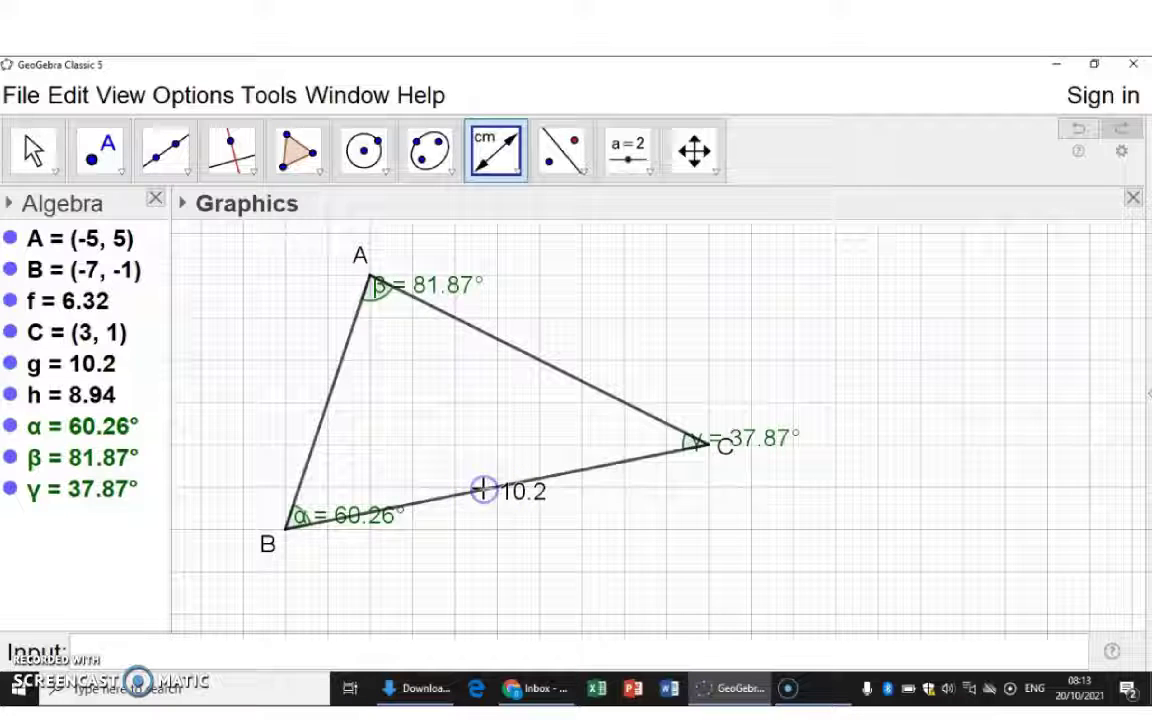
{"action": "left_click", "coordinate": [511, 347]}
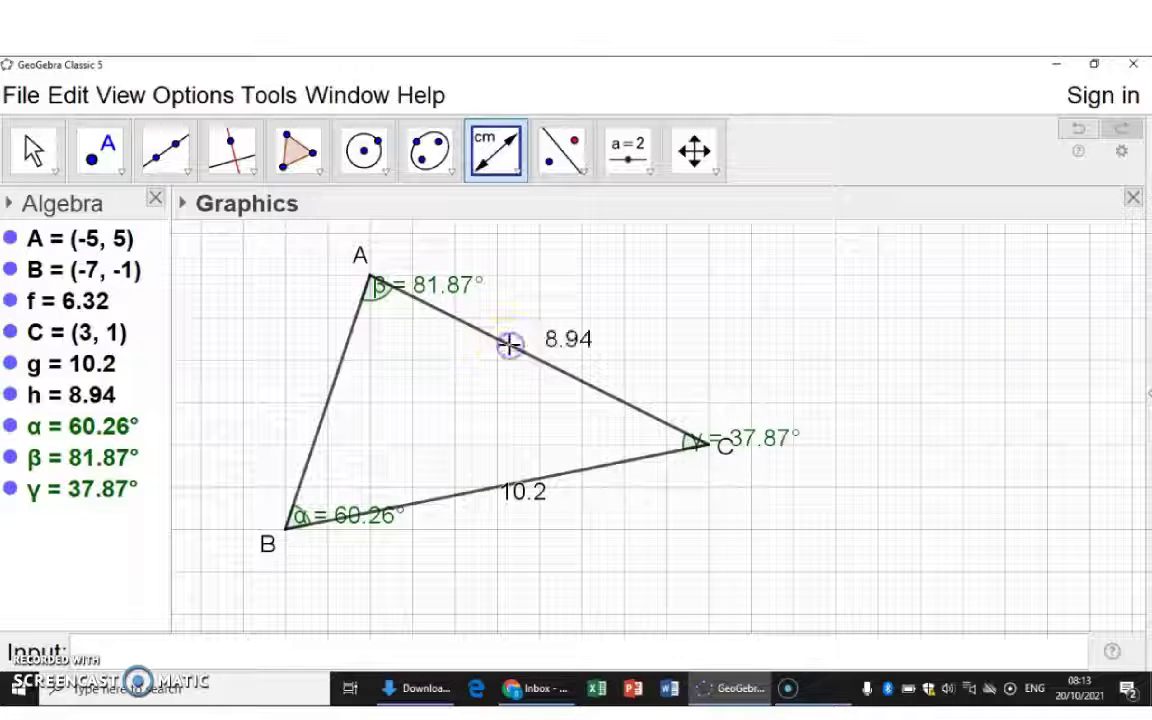
{"action": "left_click", "coordinate": [330, 408]}
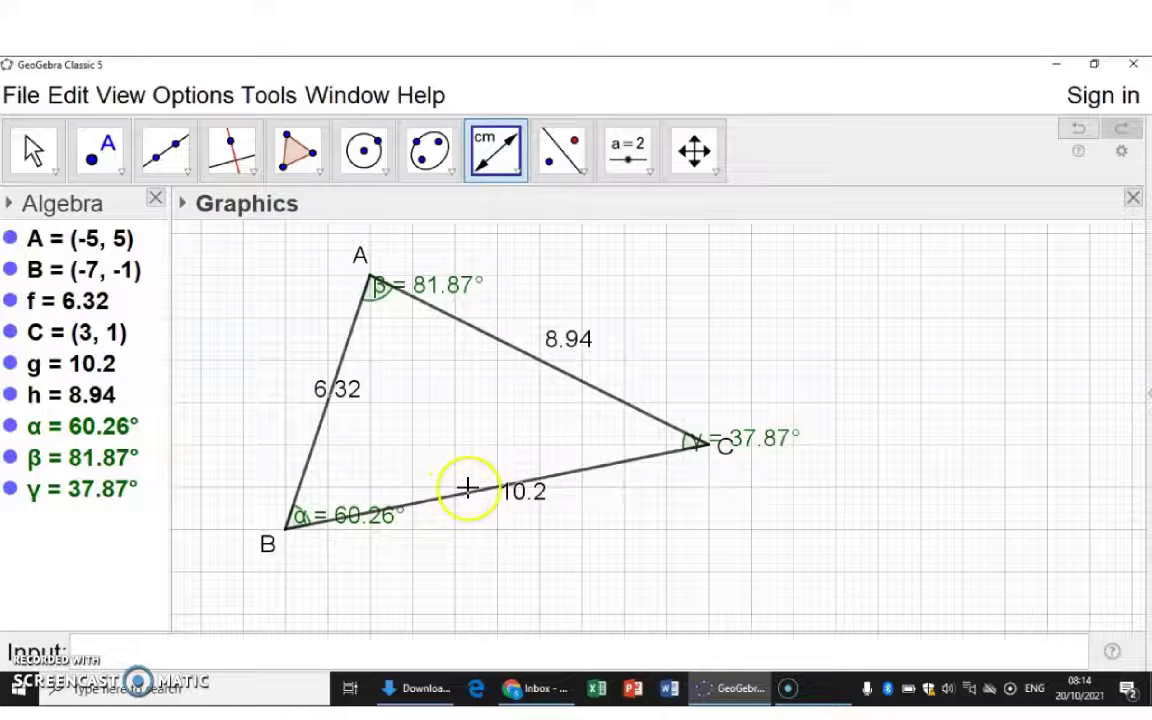
Set the global rounding to 0 decimal places under Options > Rounding
{"action": "left_click", "coordinate": [214, 107]}
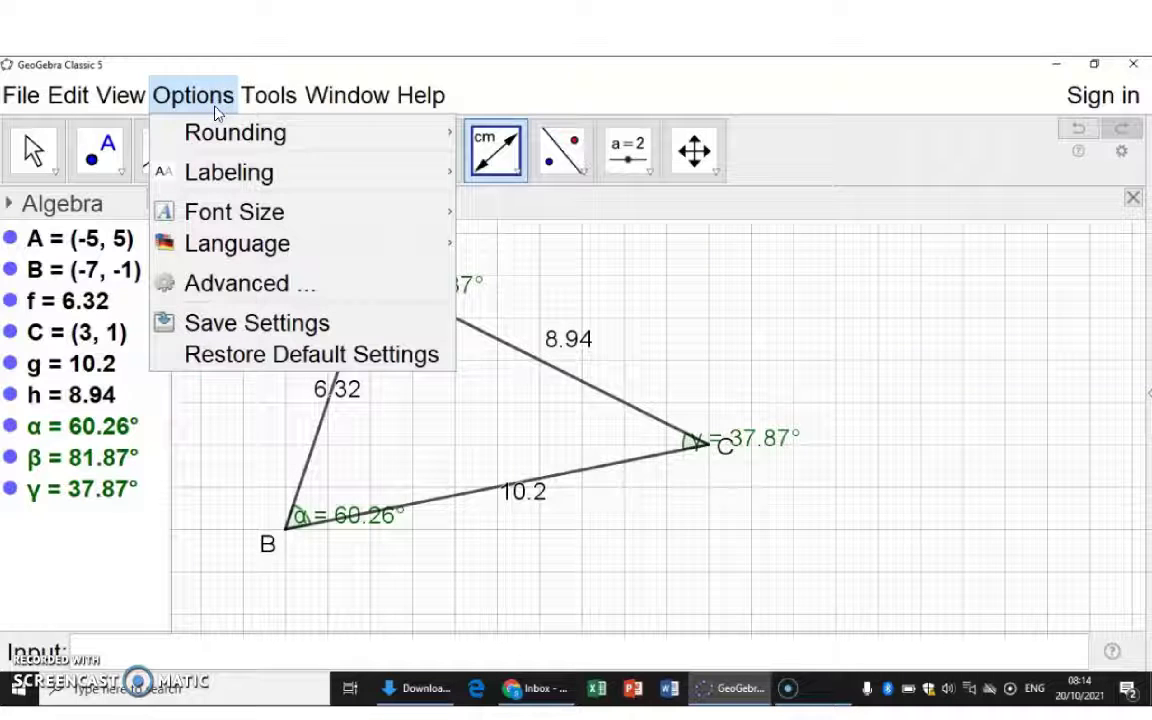
{"action": "left_click", "coordinate": [230, 135]}
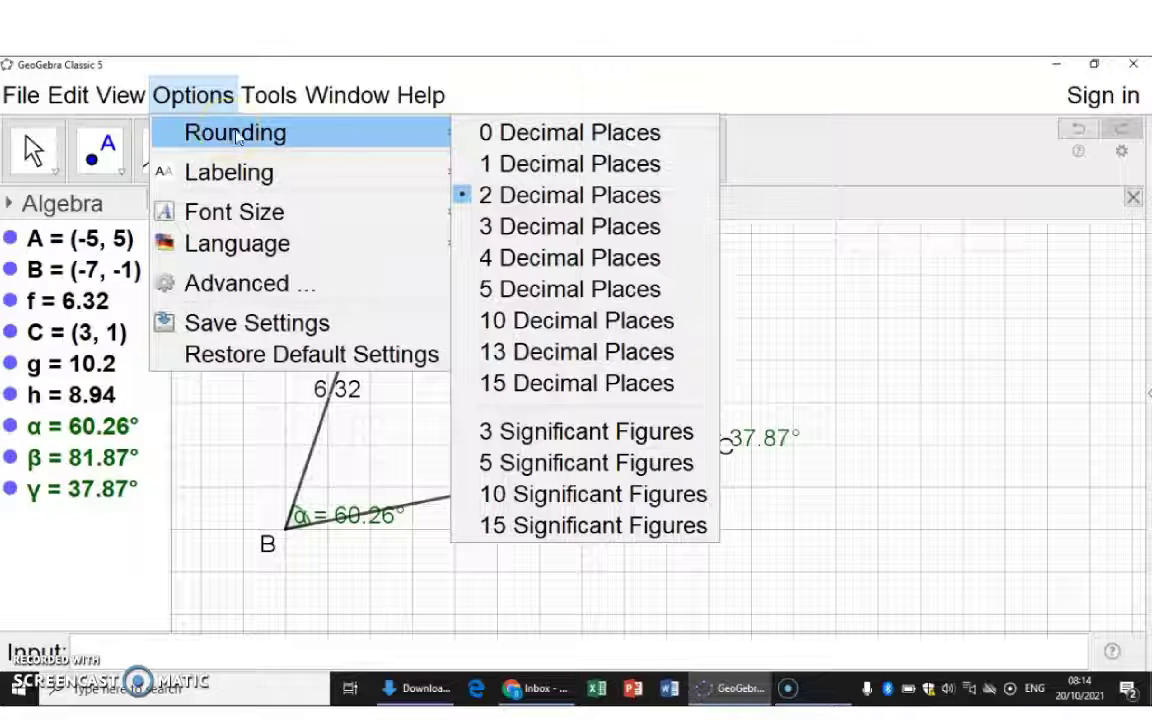
{"action": "left_click", "coordinate": [487, 133]}
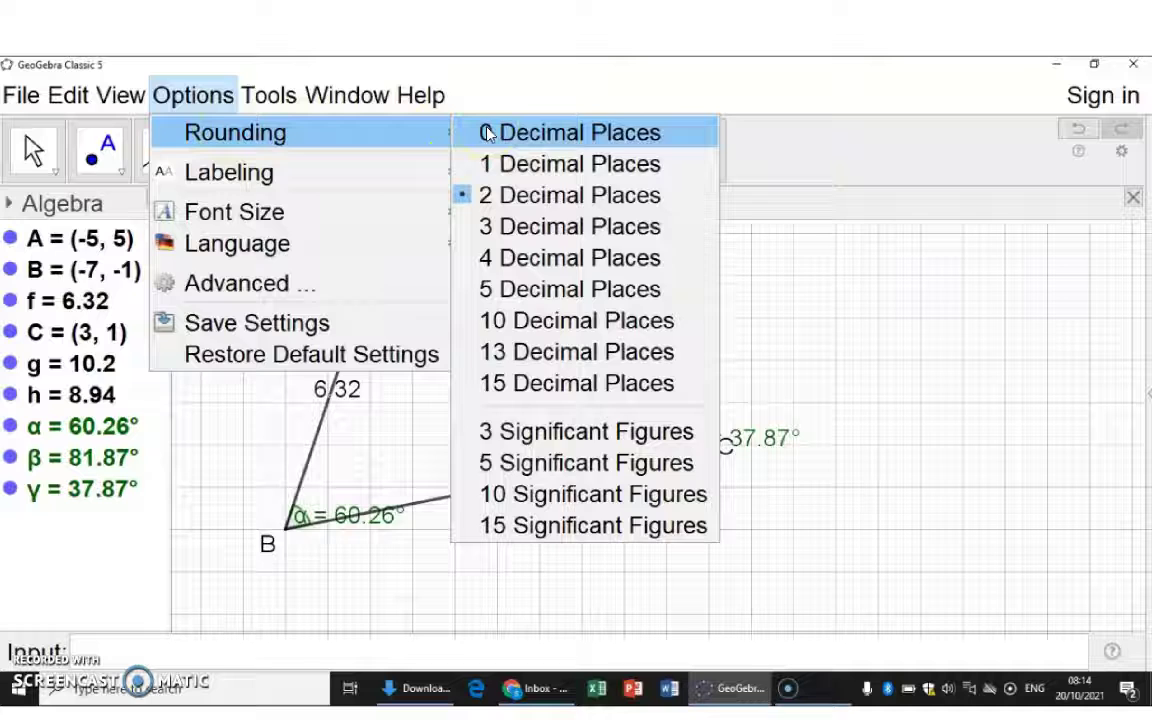
{"action": "left_click", "coordinate": [487, 133]}
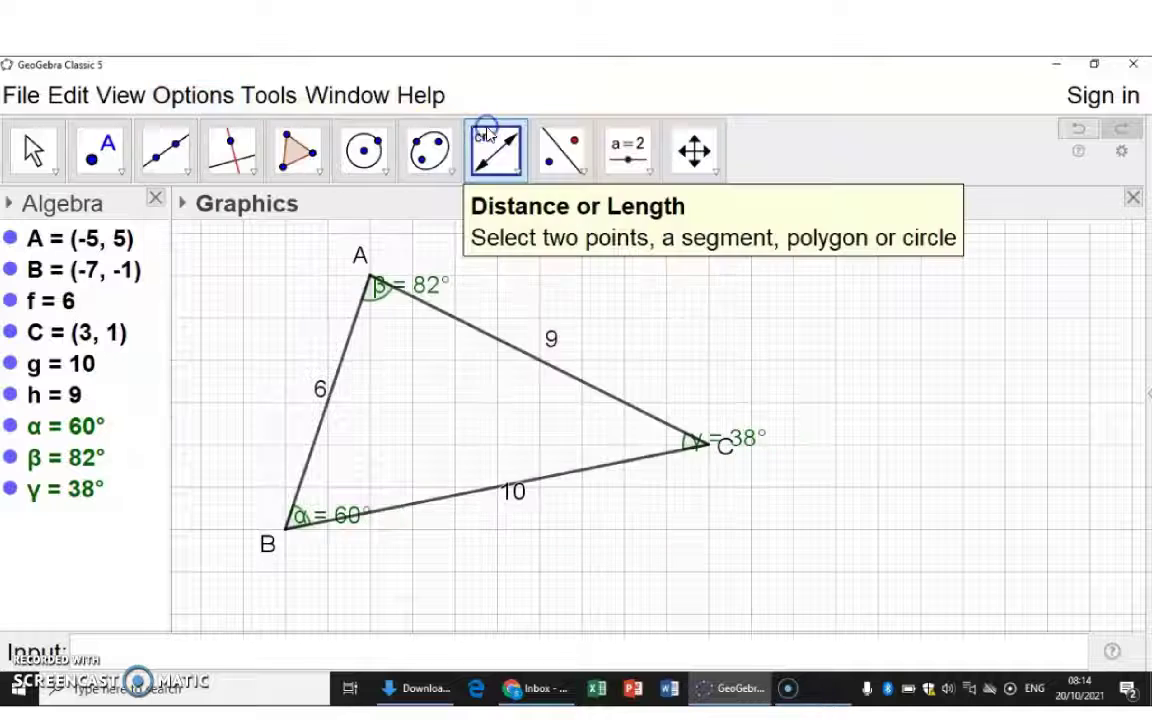
Drag the 82°, 60° and 38° angle labels inside the triangle and nudge the 10 label down
{"action": "left_click", "coordinate": [36, 149]}
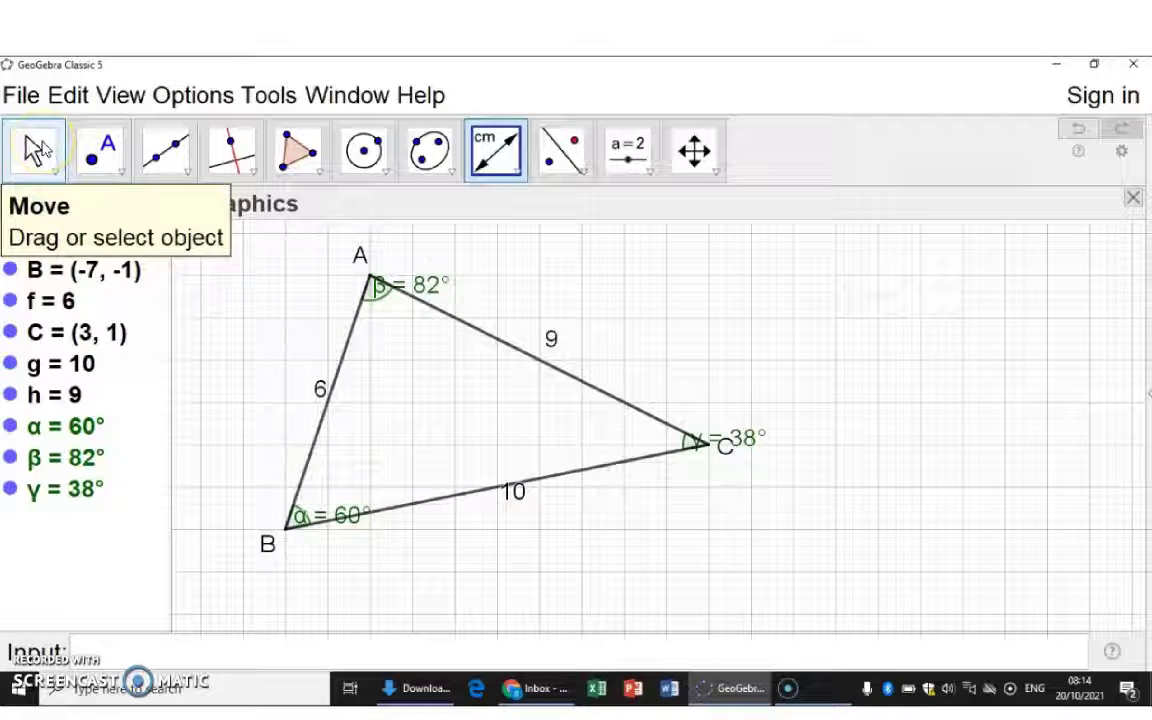
{"action": "left_click", "coordinate": [36, 149]}
{"action": "left_click", "coordinate": [355, 279]}
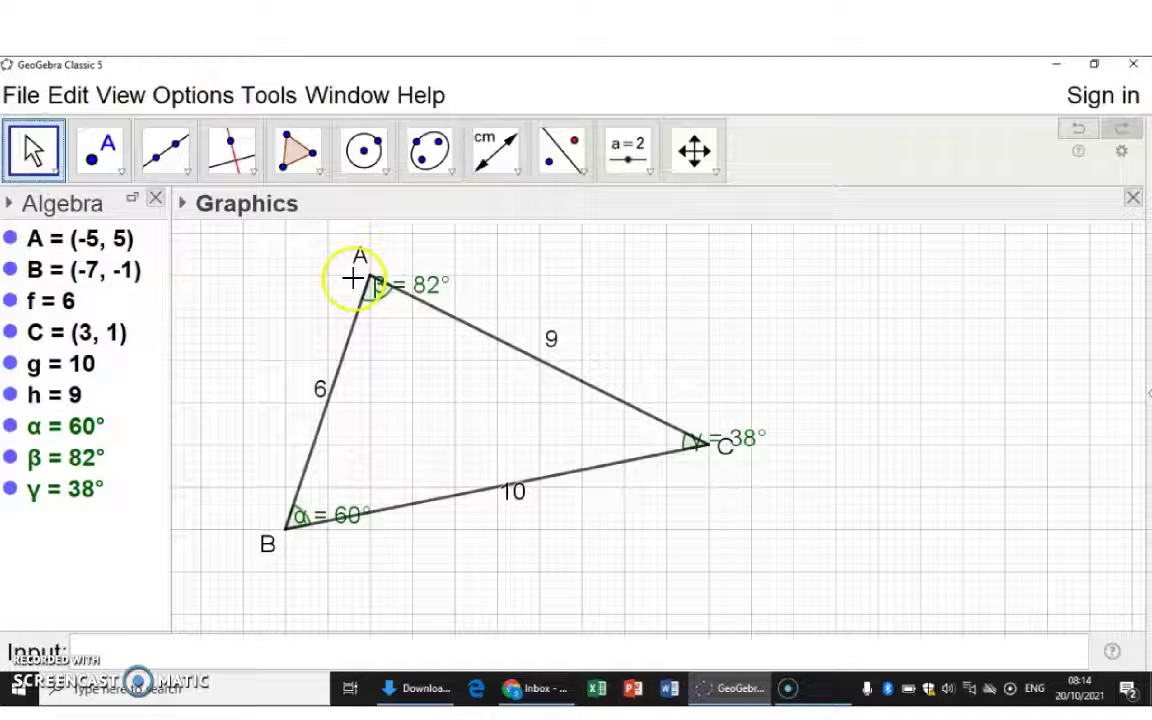
{"action": "left_click_drag", "start_coordinate": [410, 284], "coordinate": [411, 327]}
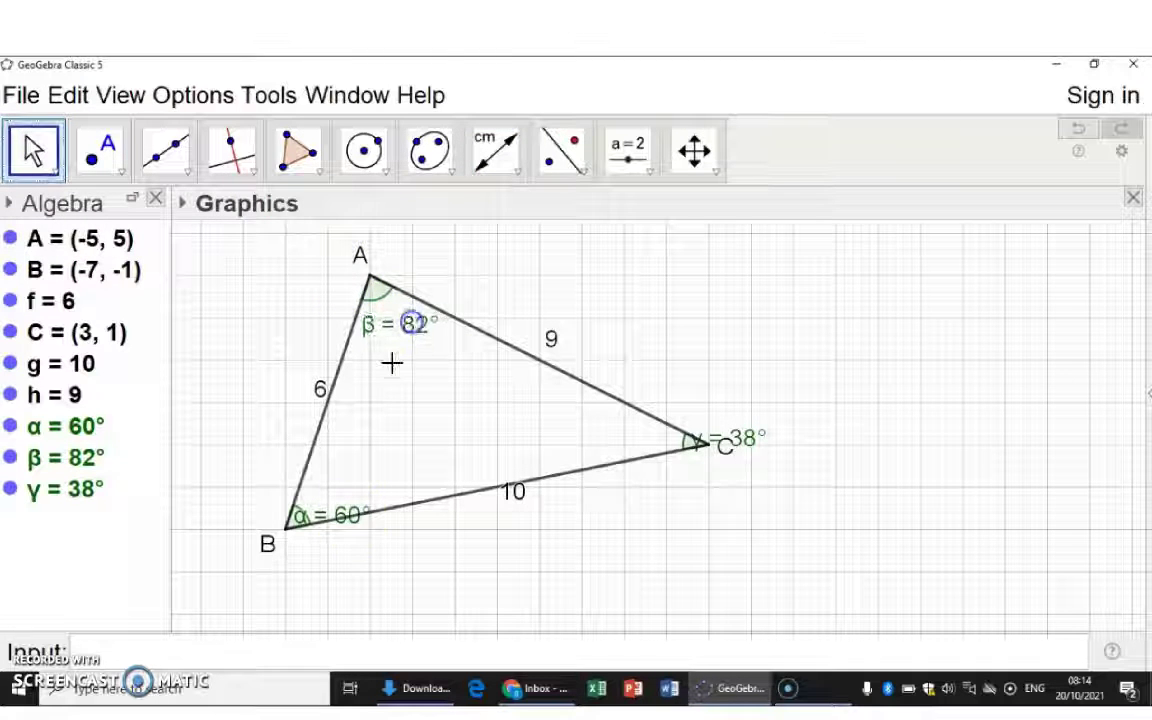
{"action": "mouse_move", "coordinate": [352, 512]}
{"action": "left_mouse_down"}
{"action": "mouse_move", "coordinate": [352, 483]}
{"action": "mouse_move", "coordinate": [357, 495]}
{"action": "left_mouse_up"}
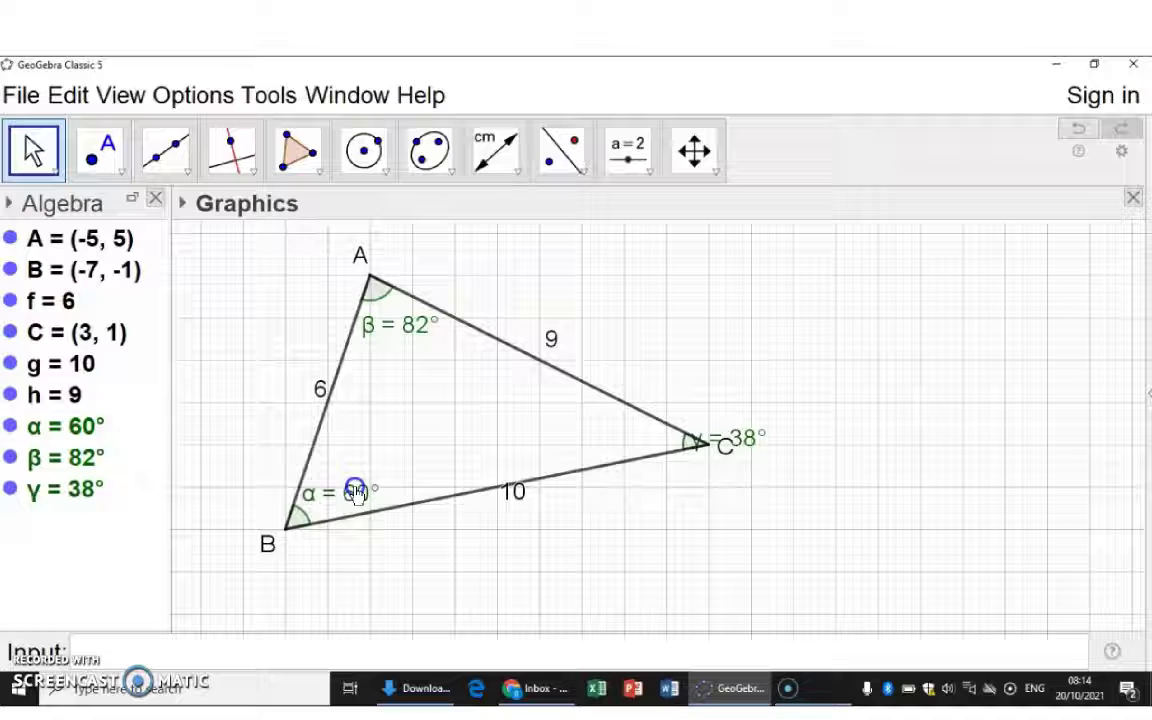
{"action": "left_click_drag", "start_coordinate": [733, 437], "coordinate": [633, 453]}
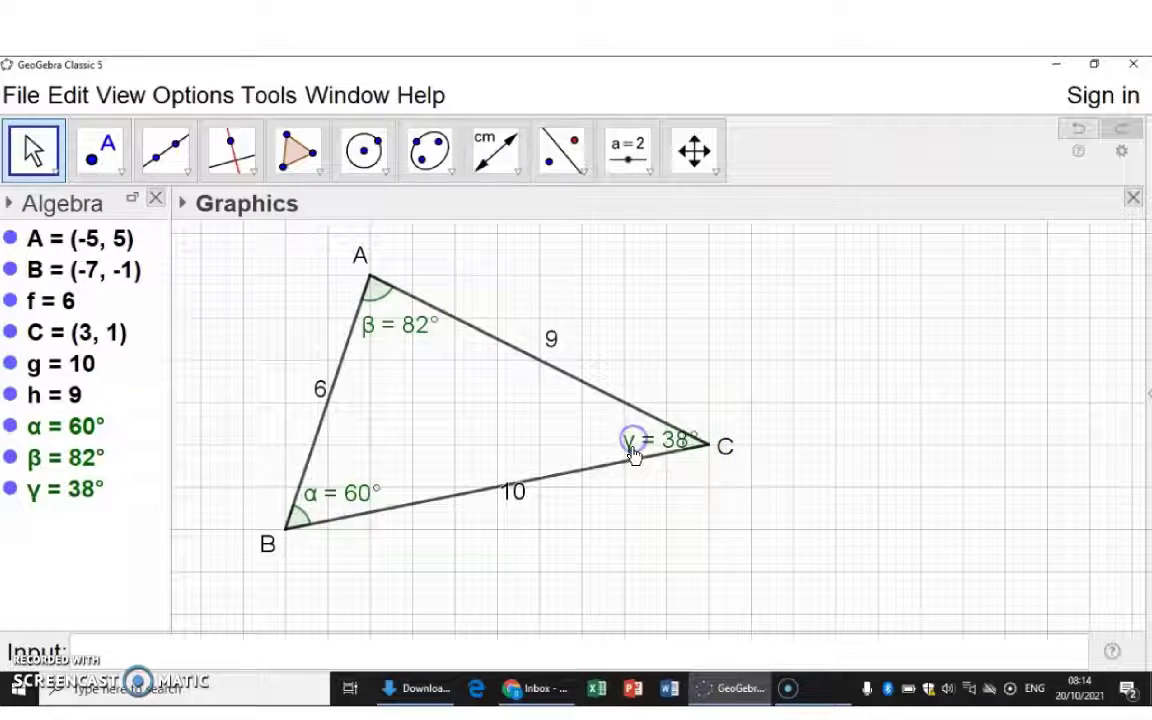
{"action": "left_click_drag", "start_coordinate": [514, 497], "coordinate": [514, 508]}
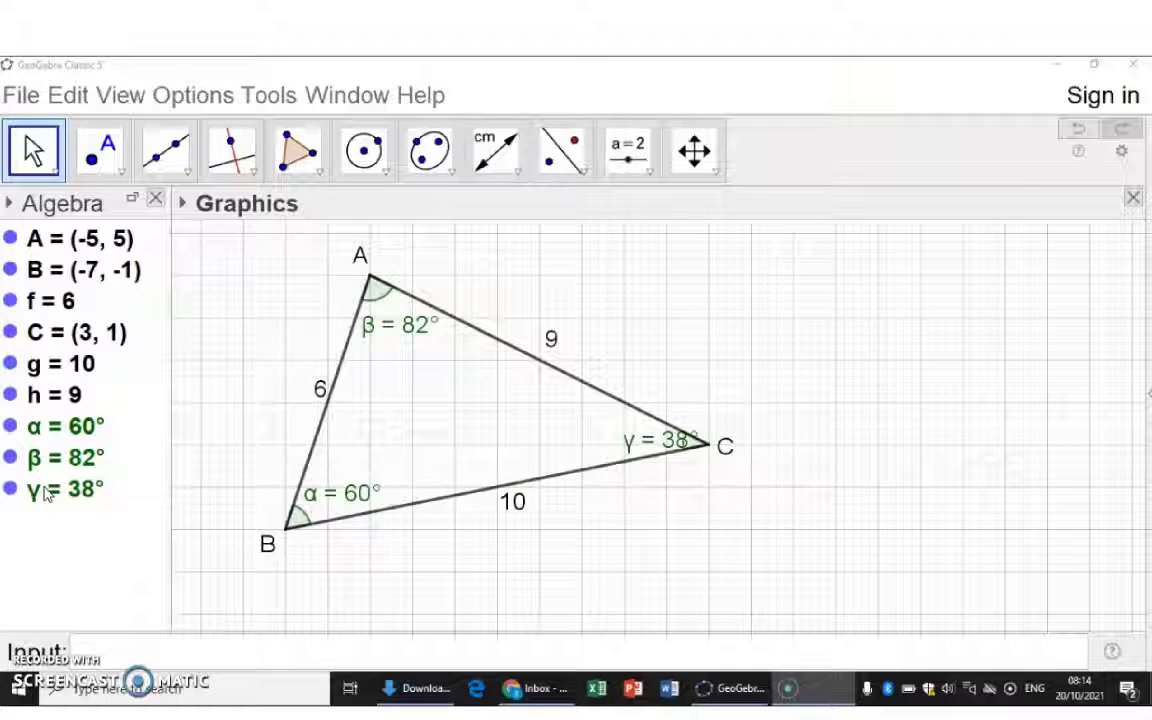
Select the three angles α, β and γ and open their Object Properties
{"action": "left_click", "coordinate": [44, 427]}
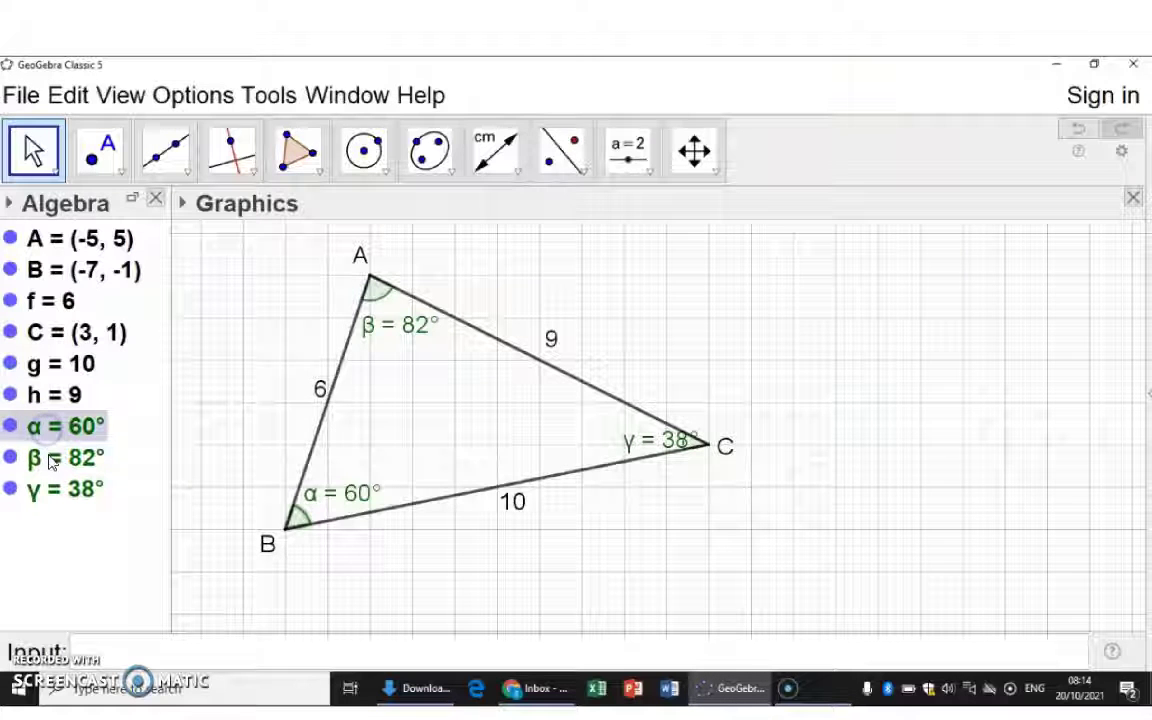
{"action": "left_click", "coordinate": [53, 462], "text": "ctrl"}
{"action": "left_click", "coordinate": [57, 488], "text": "ctrl"}
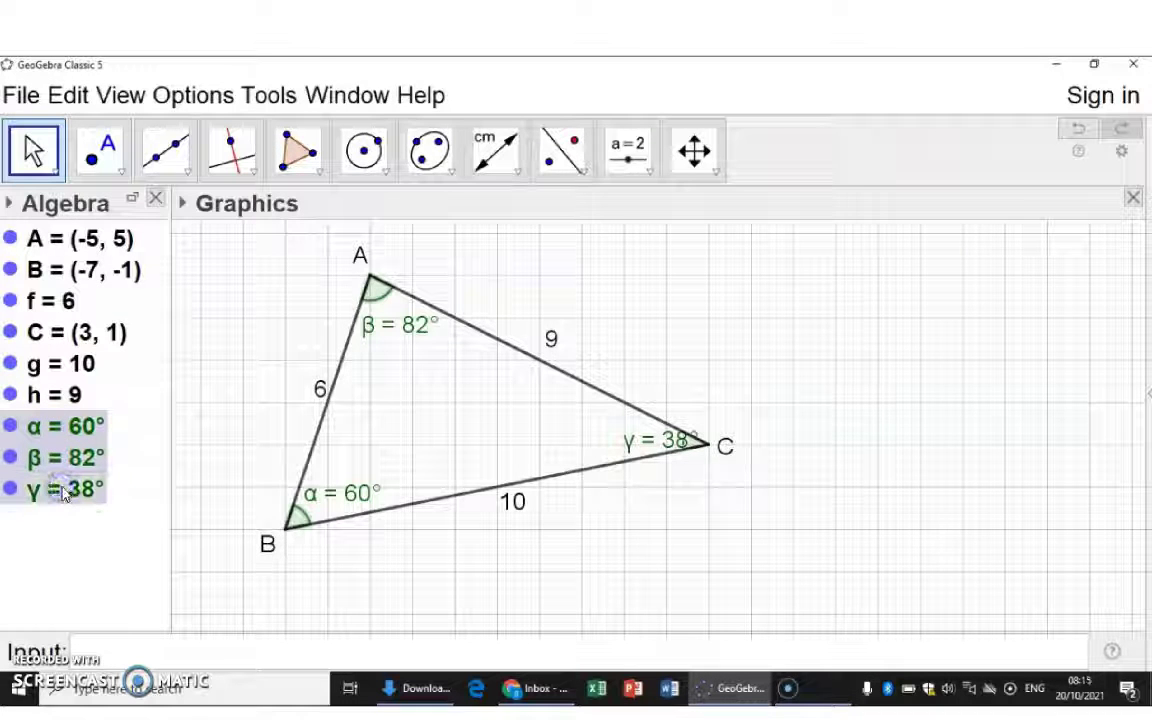
{"action": "right_click", "coordinate": [62, 489]}
{"action": "left_click", "coordinate": [160, 686]}
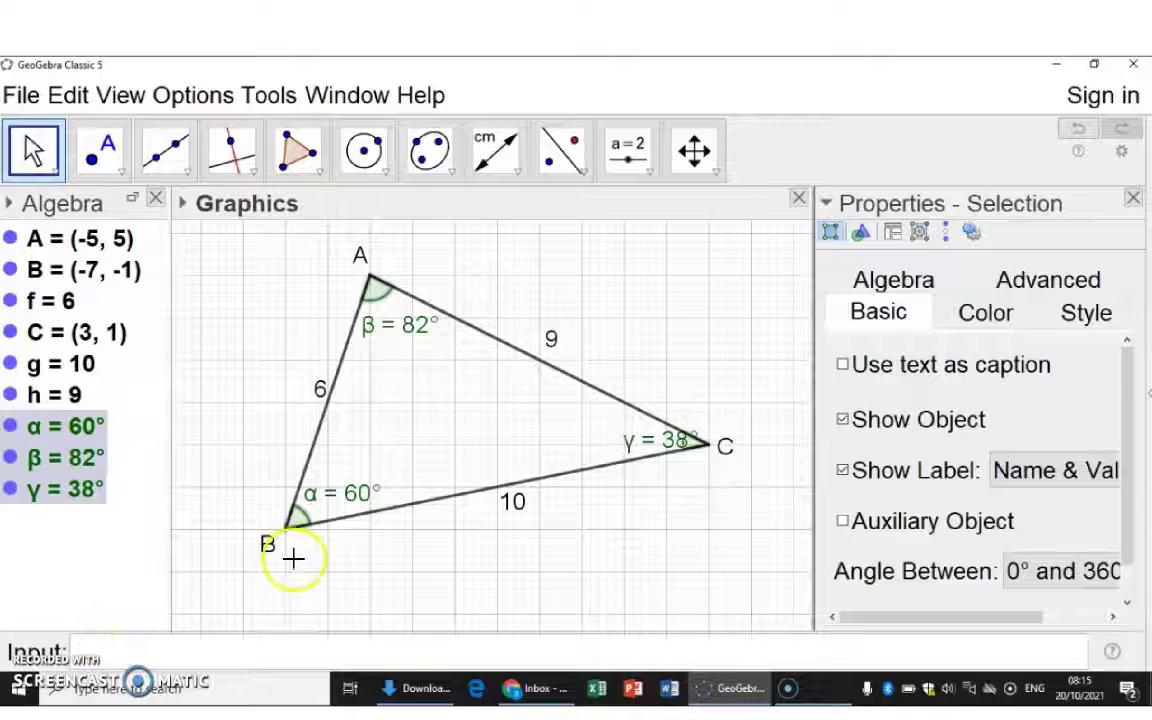
Colour the three angles black and set their fill opacity to 0
{"action": "left_click", "coordinate": [975, 313]}
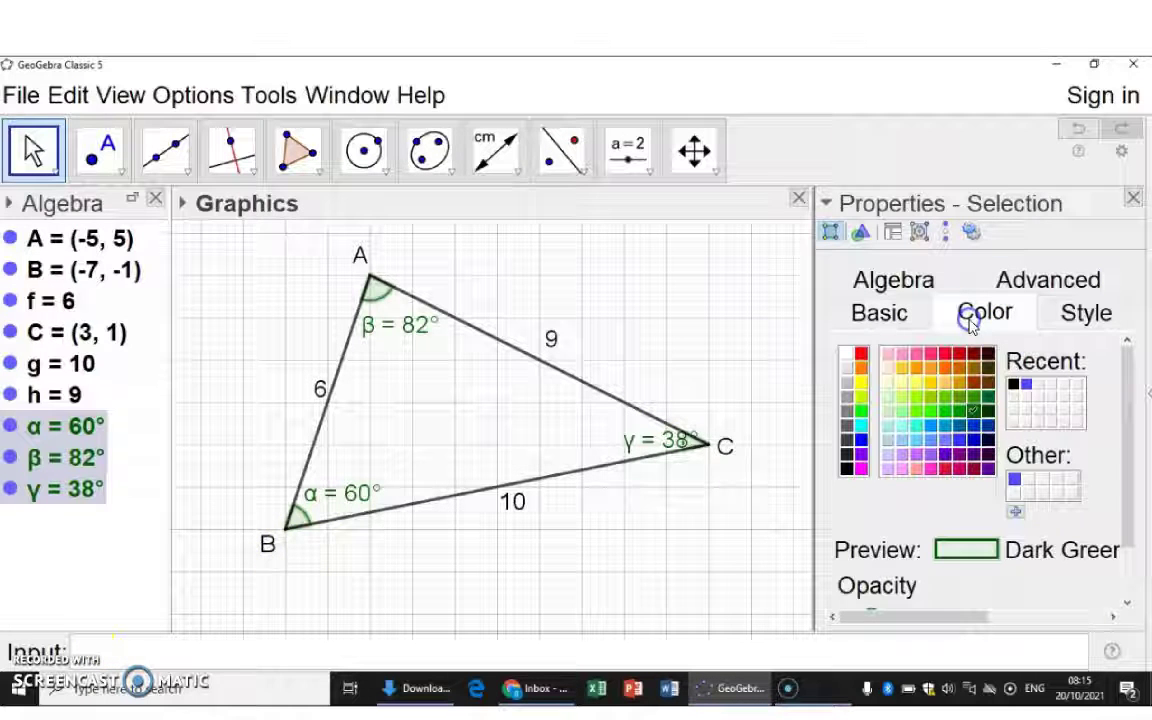
{"action": "left_click", "coordinate": [847, 467]}
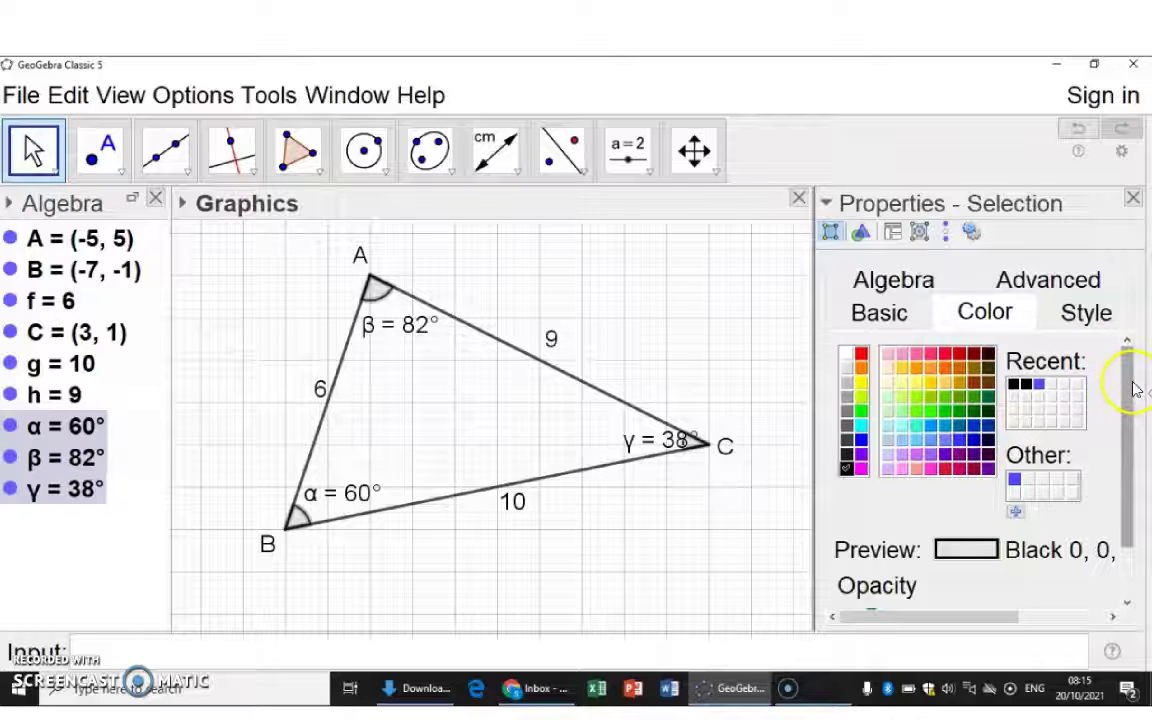
{"action": "left_click_drag", "start_coordinate": [1128, 395], "coordinate": [1128, 455]}
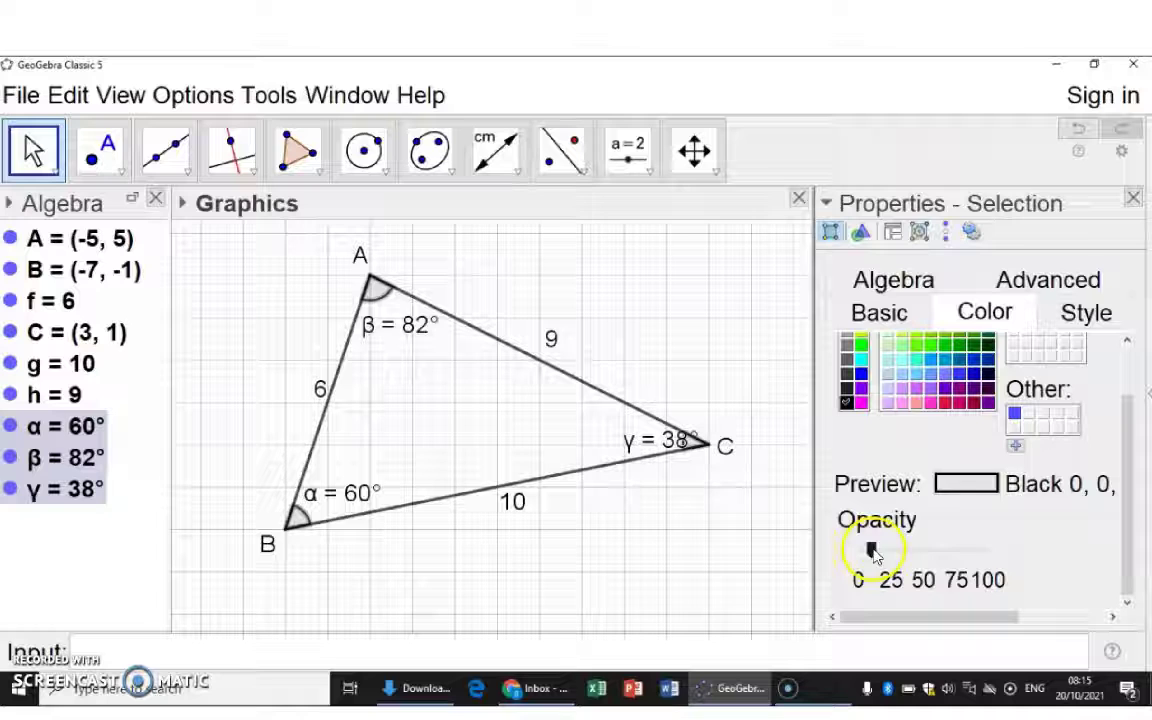
{"action": "mouse_move", "coordinate": [873, 548]}
{"action": "left_mouse_down"}
{"action": "mouse_move", "coordinate": [942, 548]}
{"action": "mouse_move", "coordinate": [858, 560]}
{"action": "left_mouse_up"}
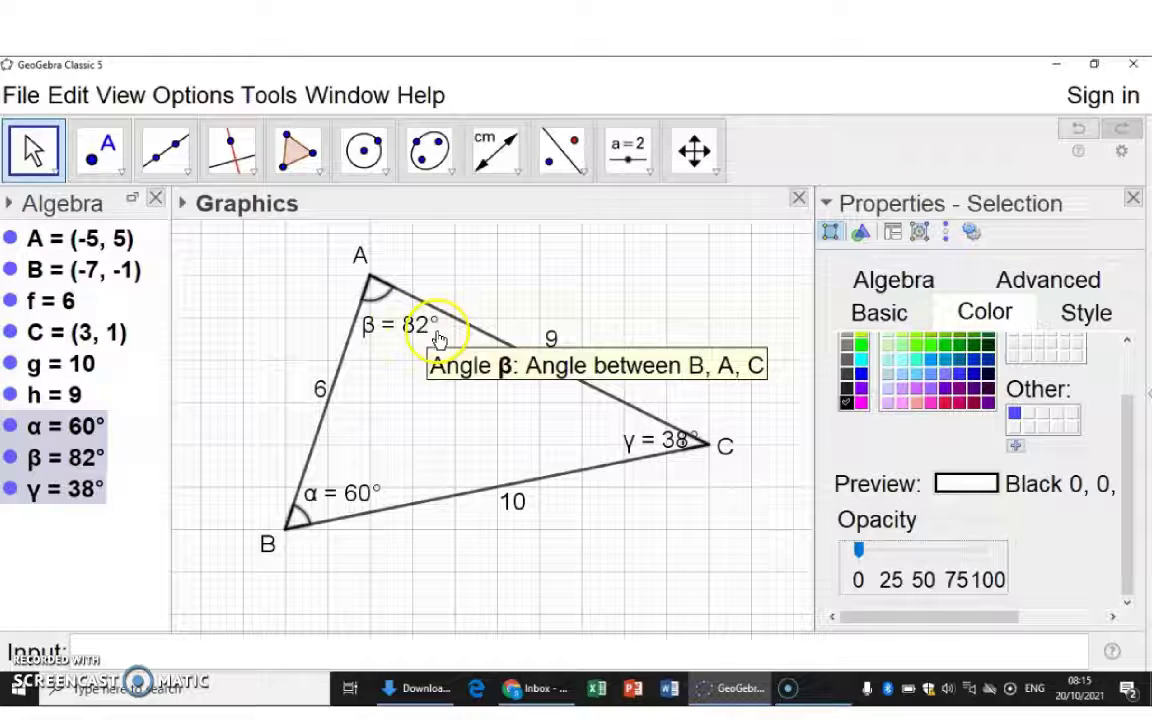
Set the angles' Show Label option to Value, then close the Properties panel
{"action": "left_click", "coordinate": [875, 315]}
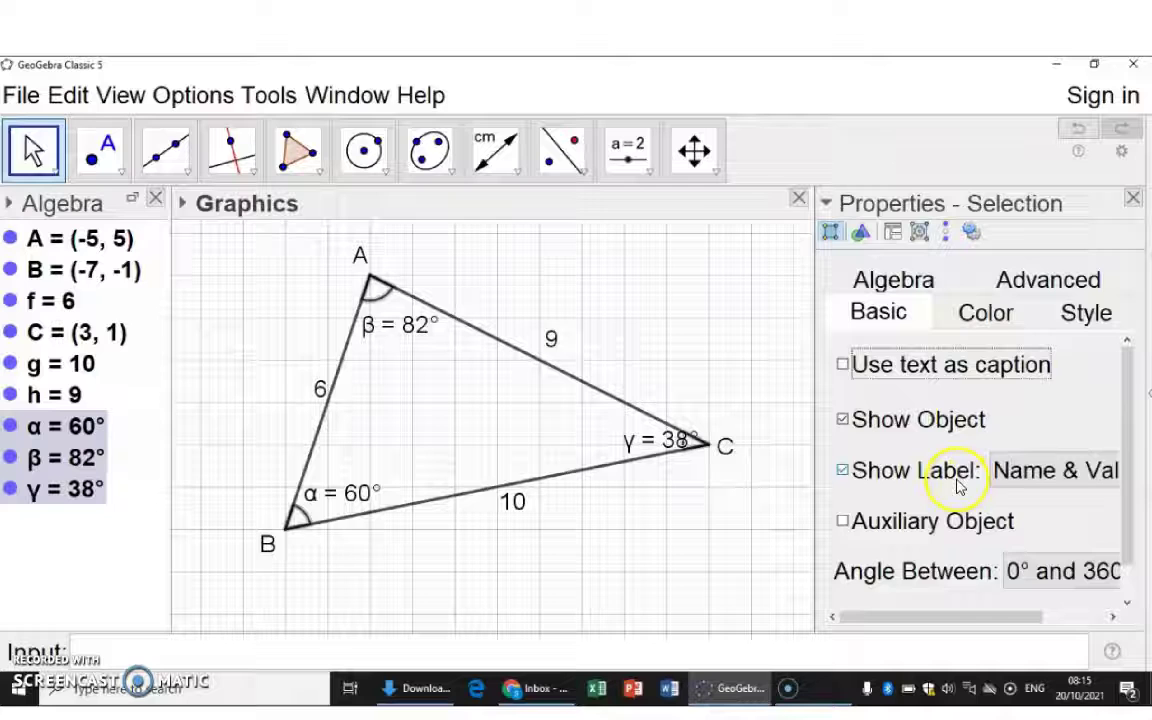
{"action": "left_click", "coordinate": [1092, 484]}
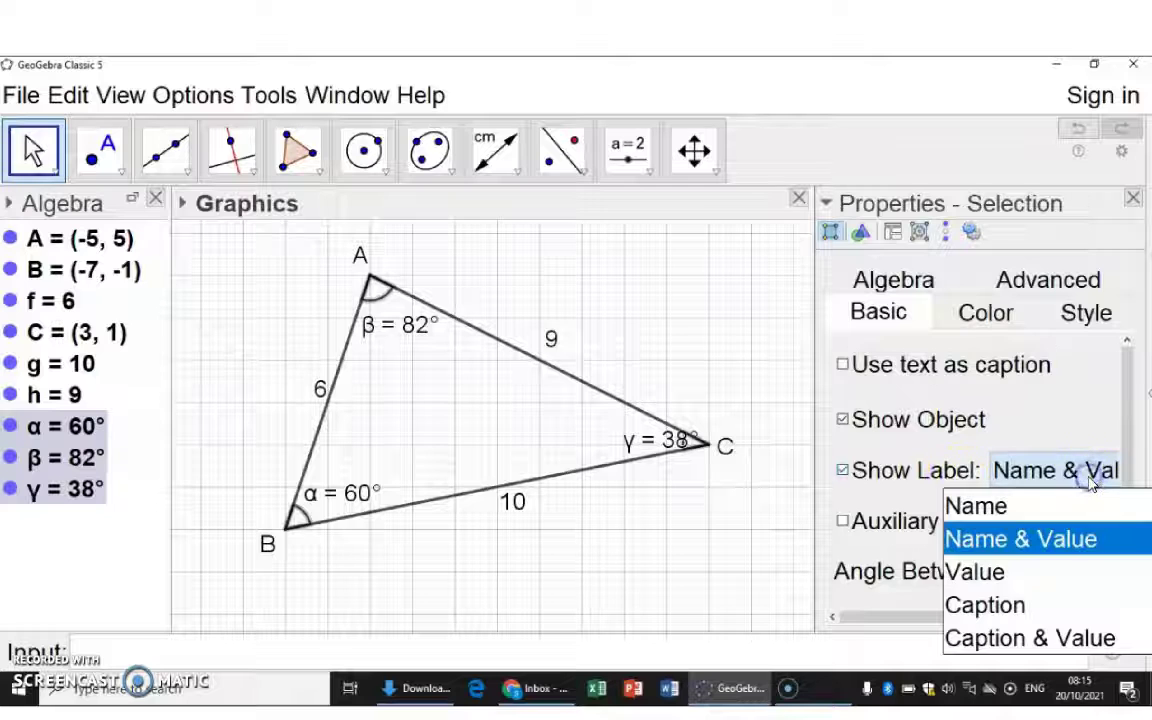
{"action": "left_click", "coordinate": [1030, 575]}
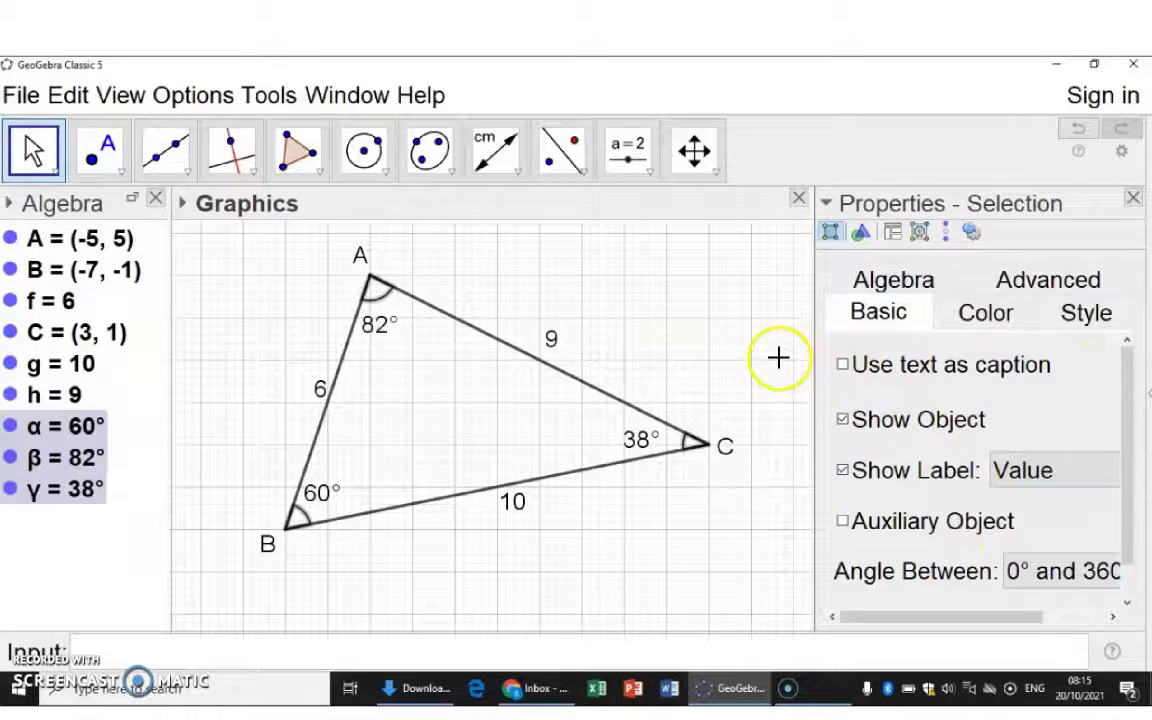
{"action": "left_click", "coordinate": [1131, 199]}
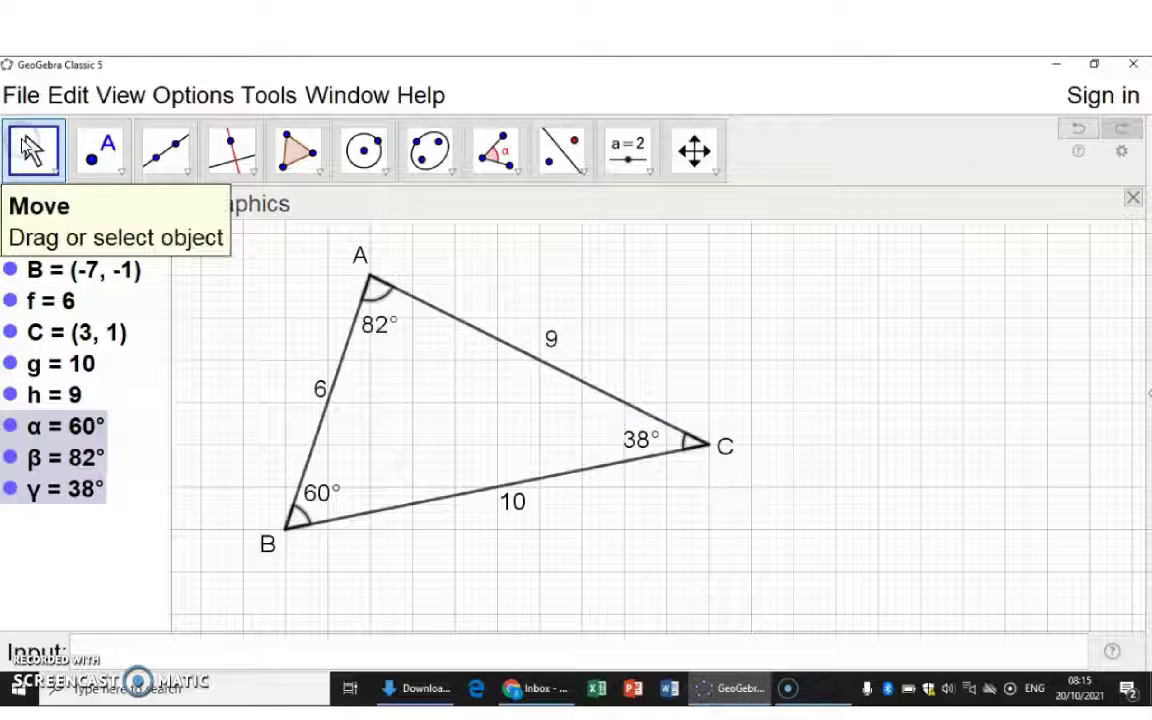
Start a new text on the canvas with the Text tool from the slider group
{"action": "left_click", "coordinate": [33, 150]}
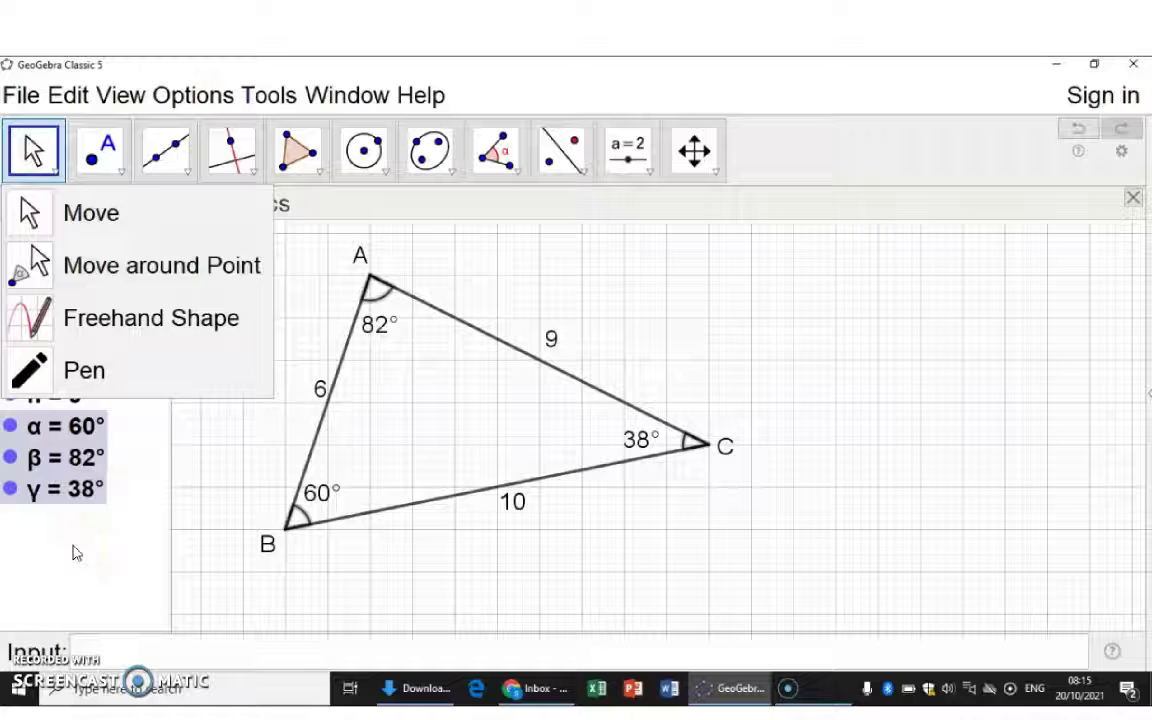
{"action": "left_click", "coordinate": [73, 551]}
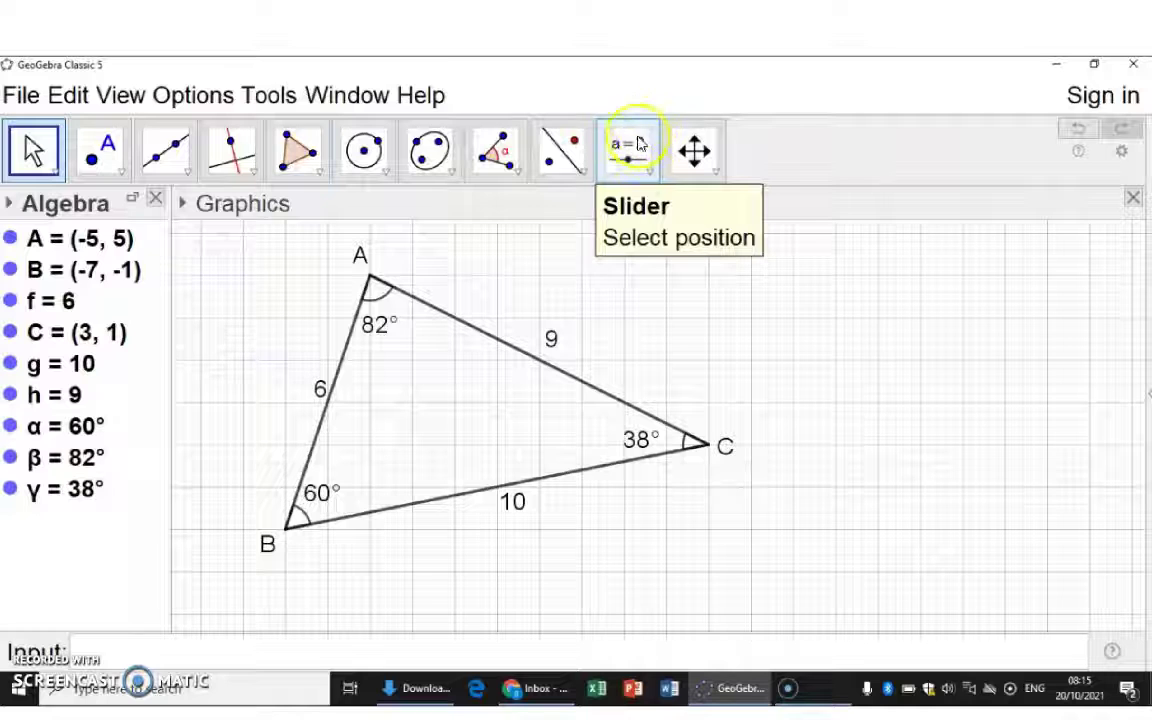
{"action": "left_click", "coordinate": [650, 174]}
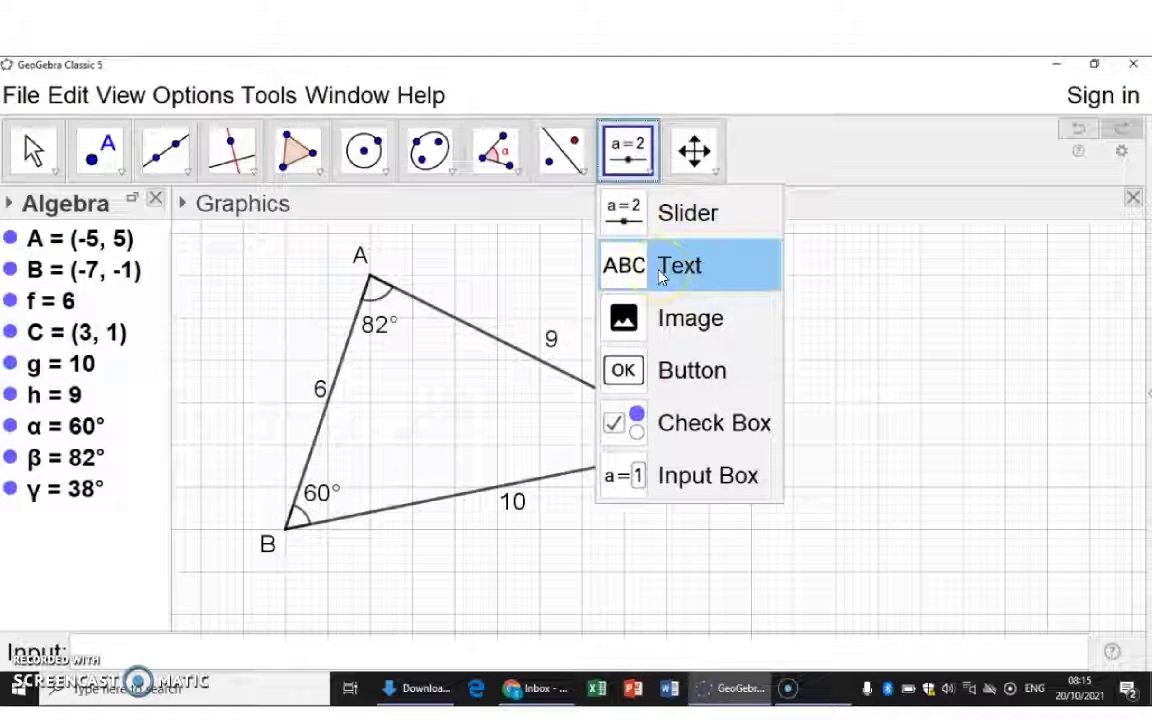
{"action": "left_click", "coordinate": [660, 268]}
{"action": "left_click", "coordinate": [545, 265]}
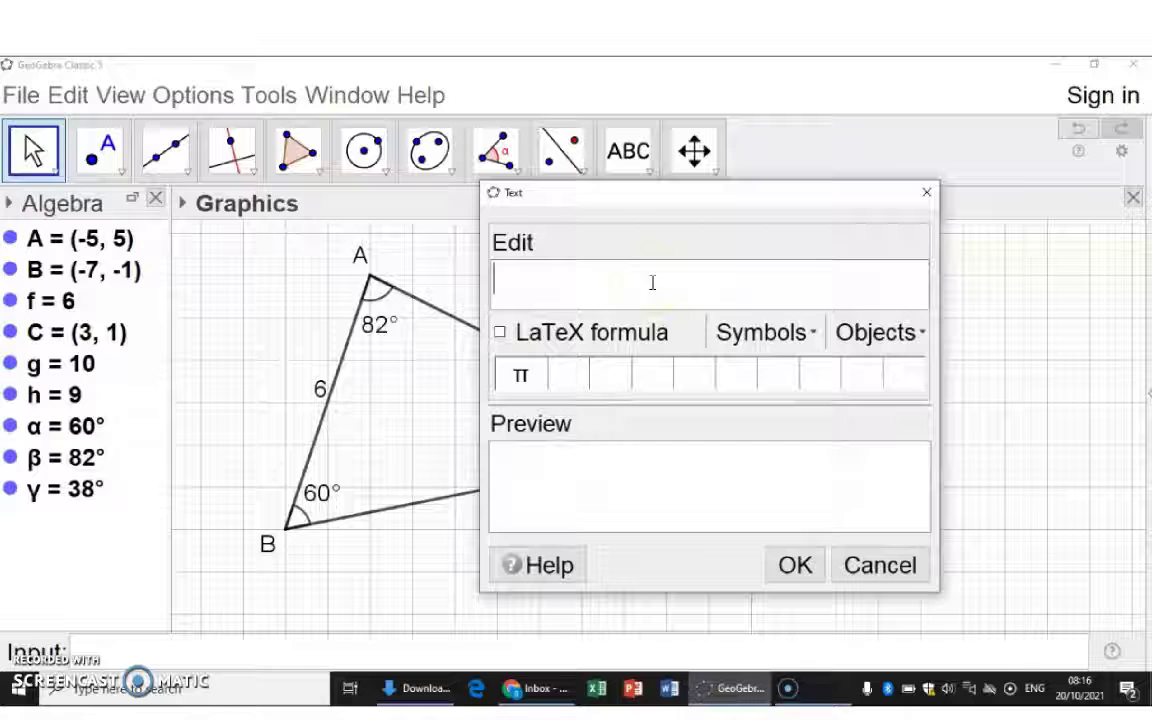
Enter 'In ΔABC: AB=' in the Text dialog, inserting Δ from the Basic symbols
{"action": "type", "text": "In"}
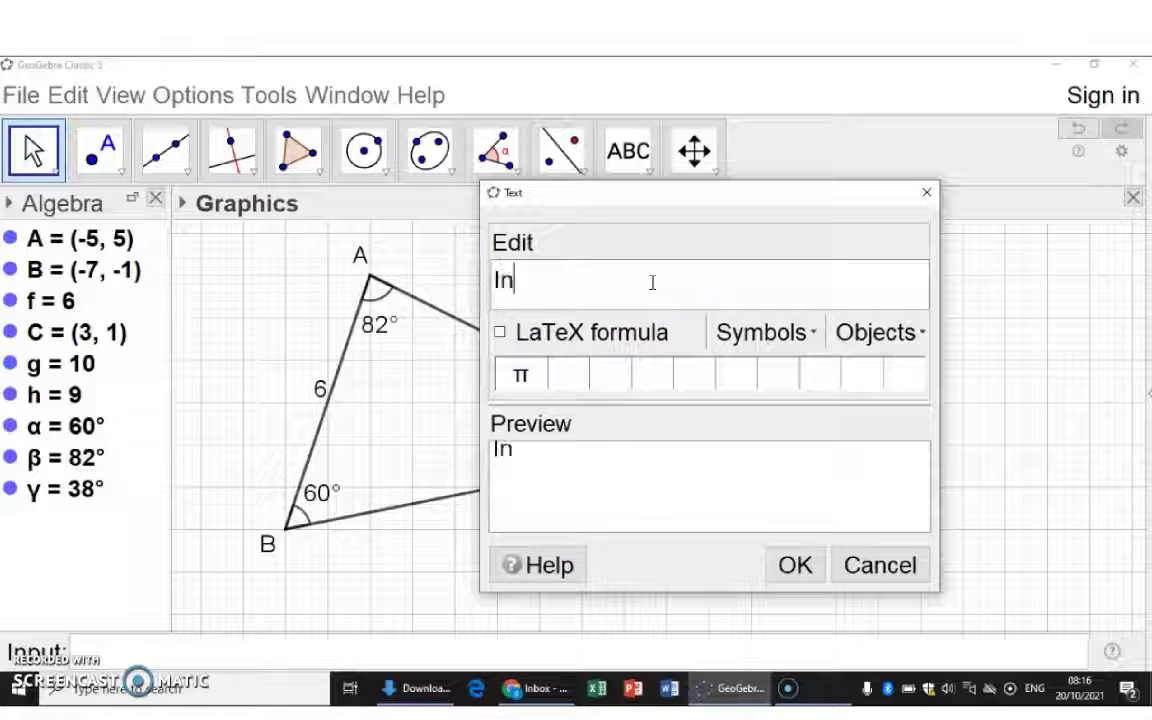
{"action": "left_click", "coordinate": [811, 340]}
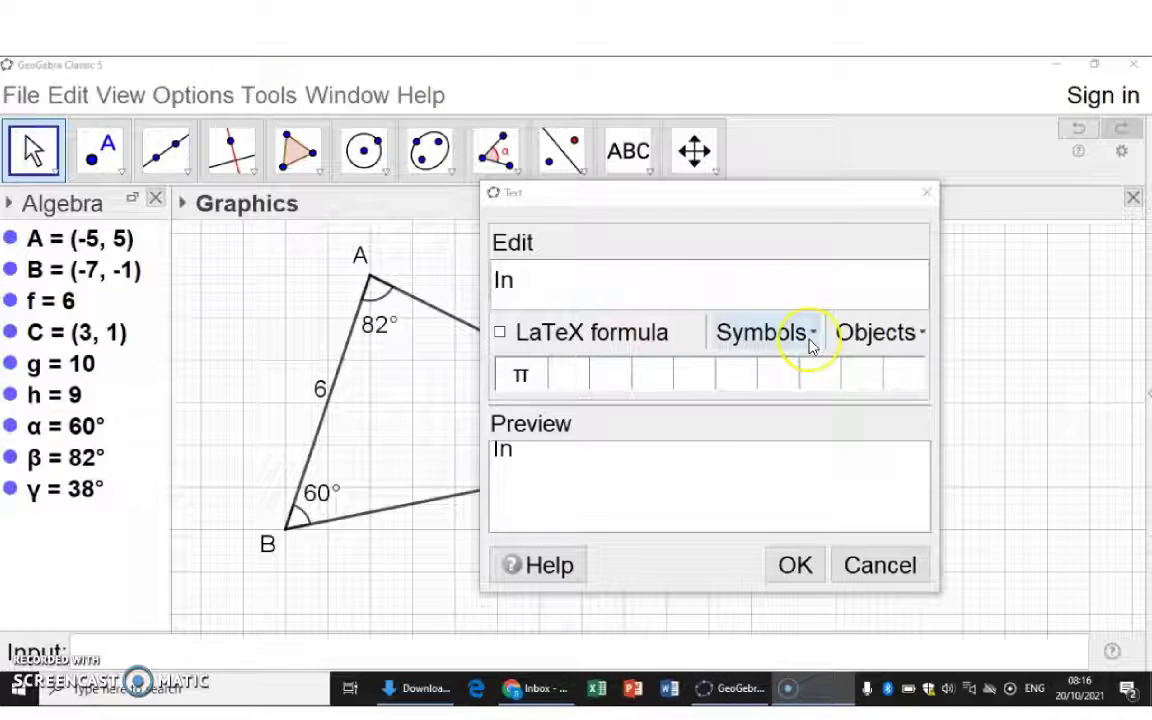
{"action": "mouse_move", "coordinate": [811, 345]}
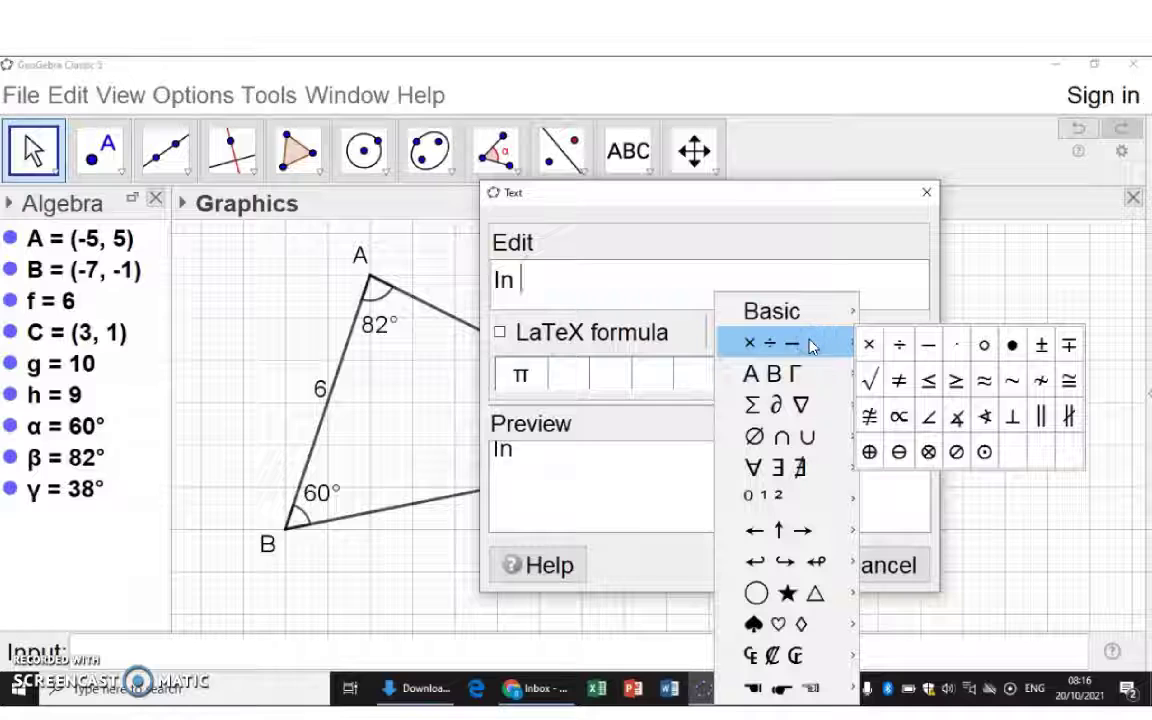
{"action": "left_click", "coordinate": [790, 313]}
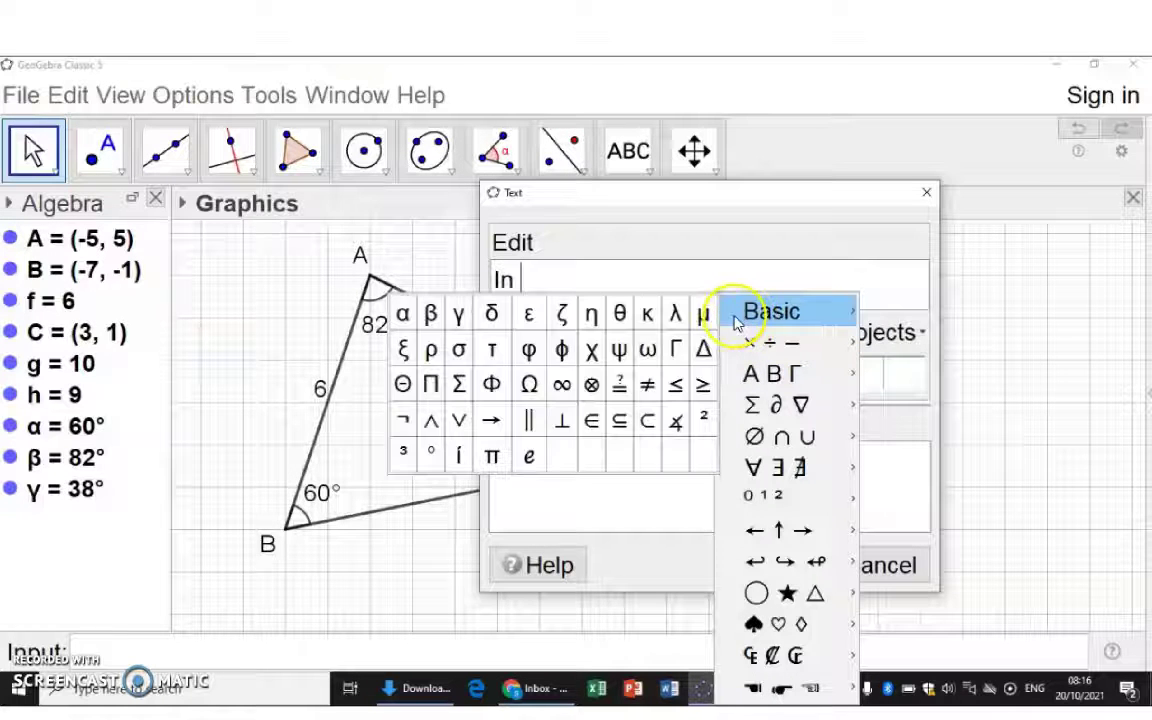
{"action": "left_click", "coordinate": [703, 347]}
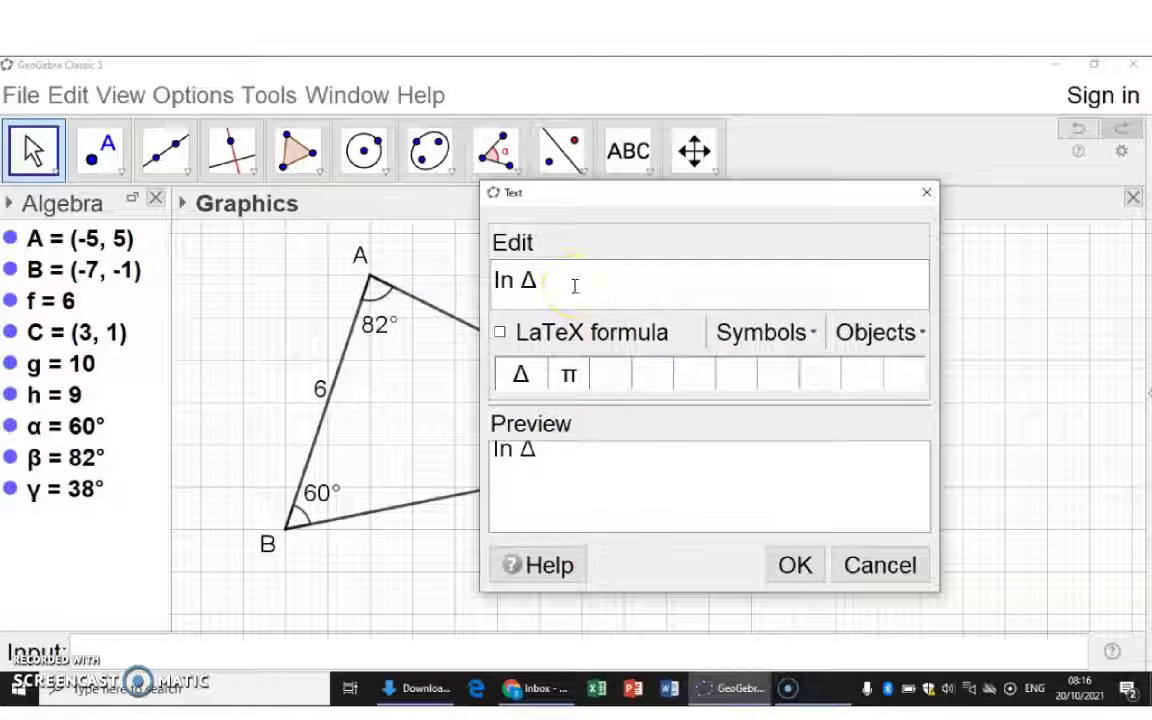
{"action": "type", "text": "ABC"}
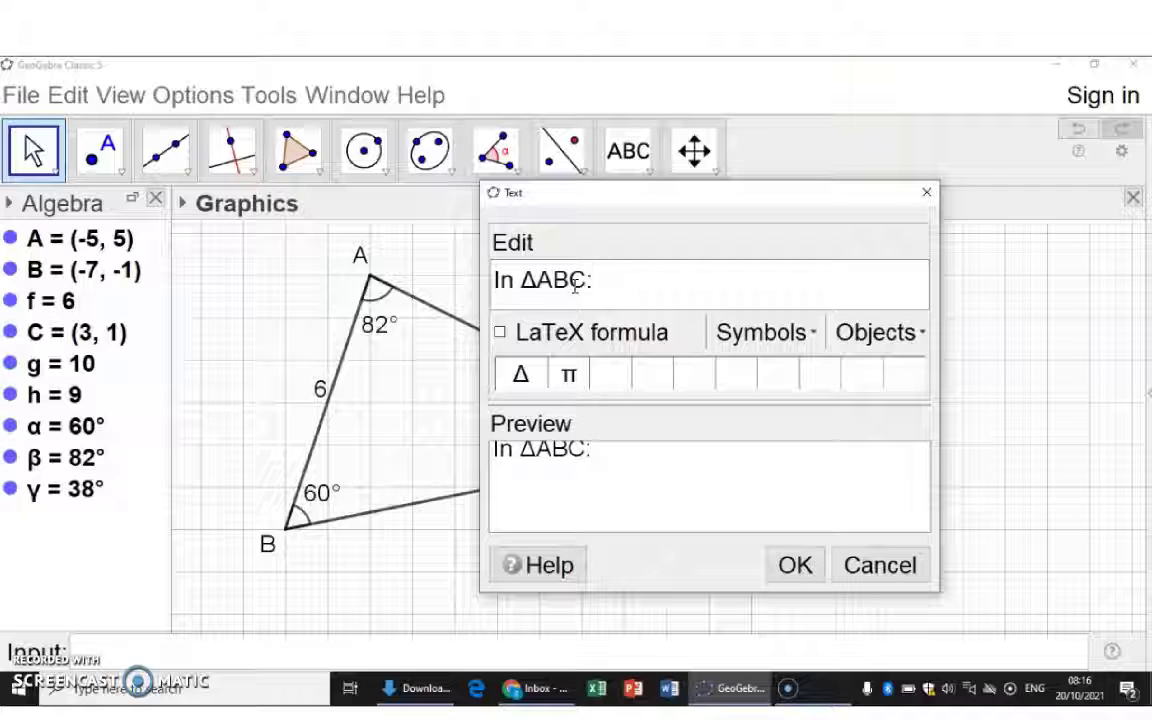
{"action": "type", "text": ": A"}
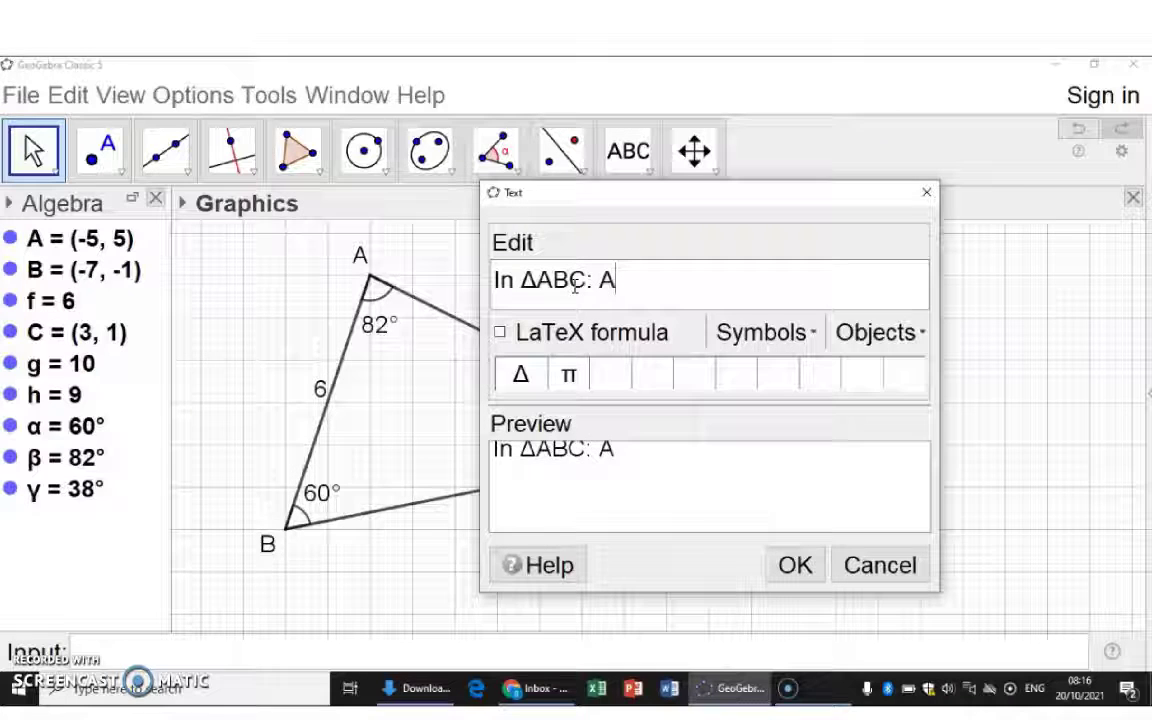
{"action": "type", "text": "B=6"}
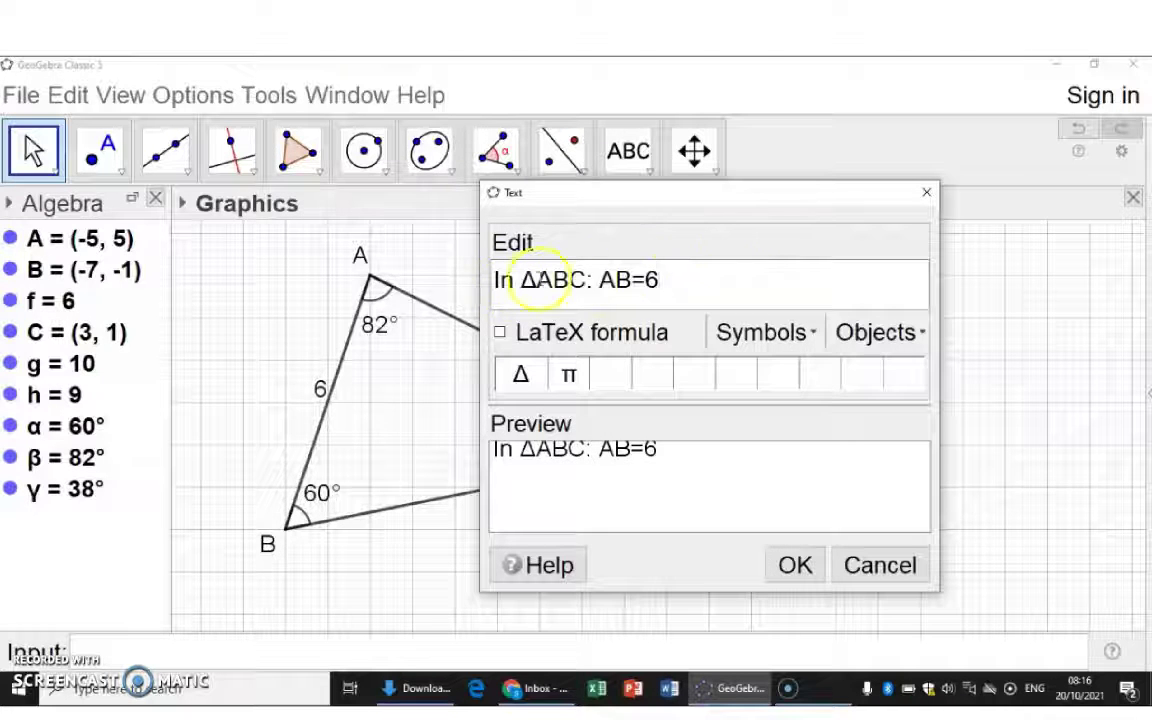
Confirm the text and move it just above side AC near vertex A
{"action": "left_click", "coordinate": [792, 568]}
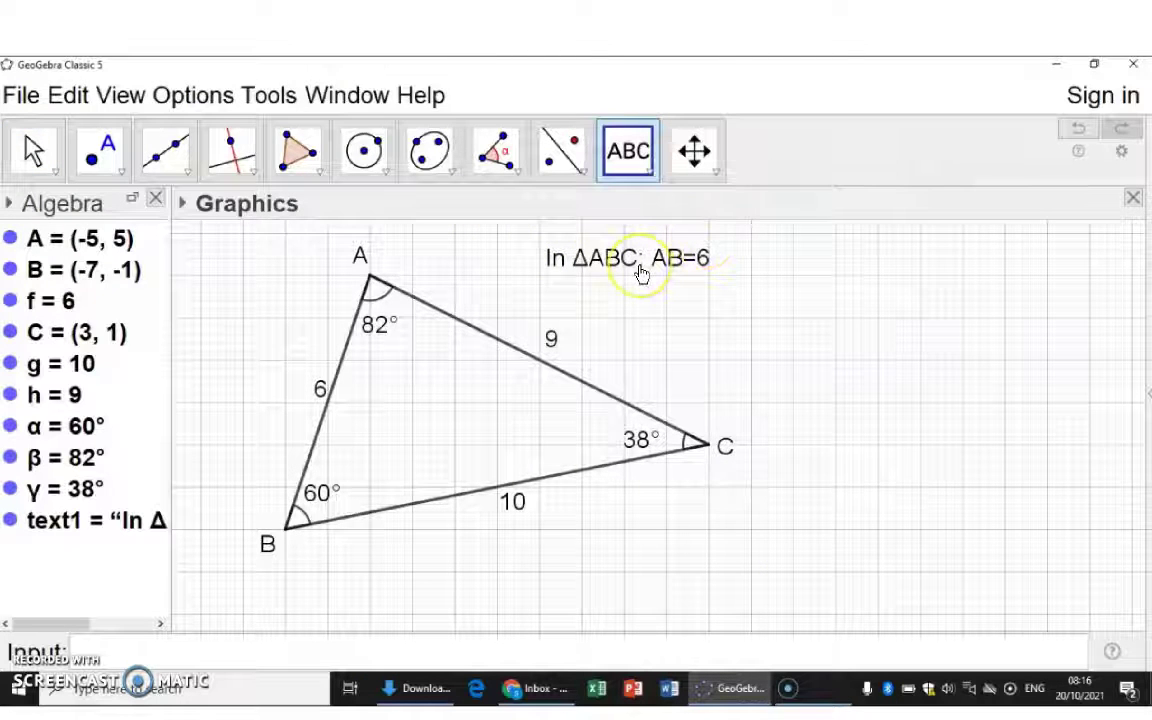
{"action": "left_click", "coordinate": [40, 155]}
{"action": "left_click", "coordinate": [48, 167]}
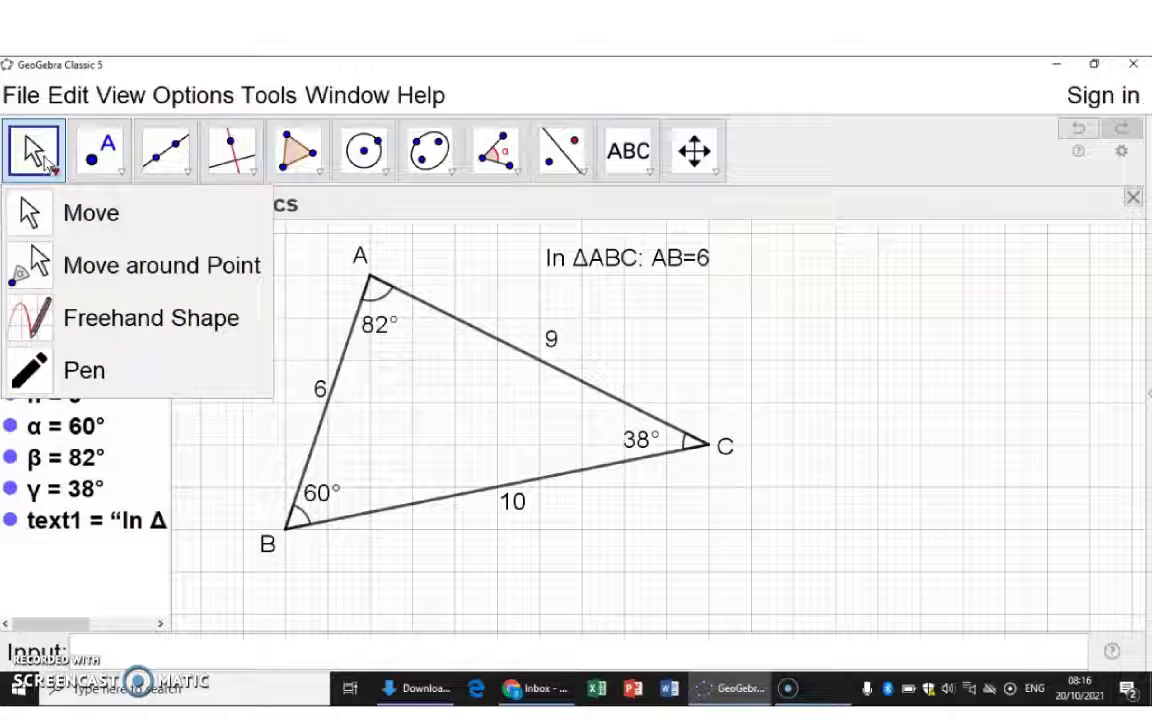
{"action": "left_click", "coordinate": [45, 160]}
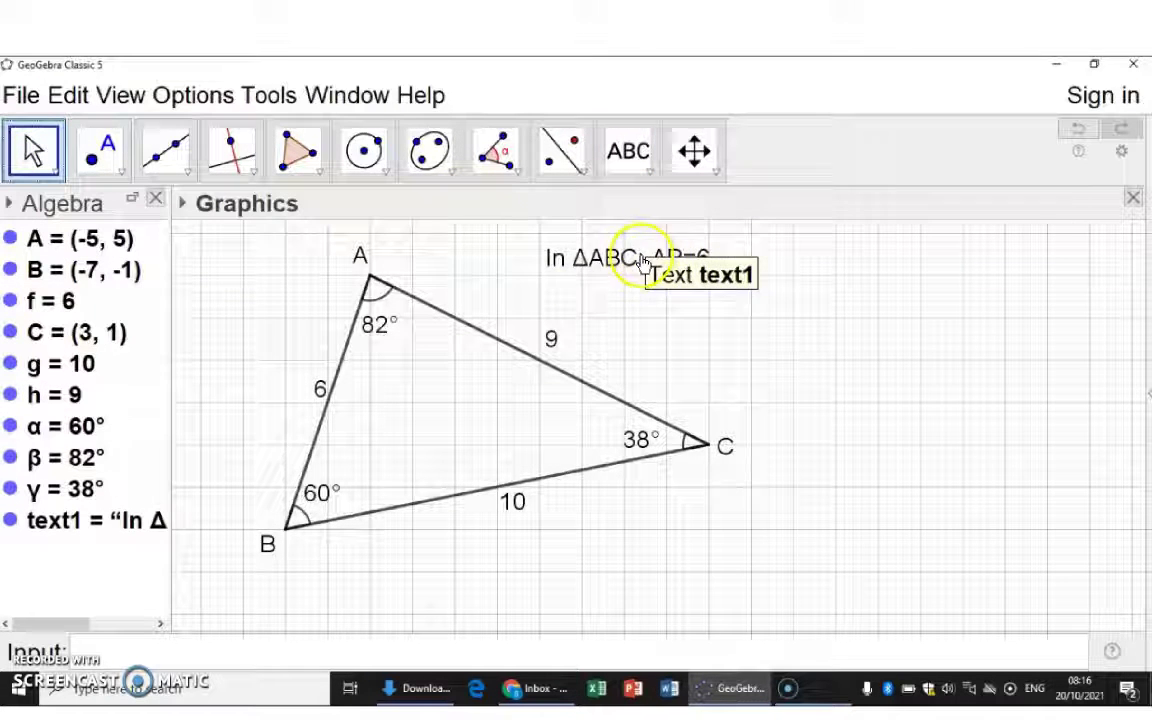
{"action": "left_click_drag", "start_coordinate": [643, 262], "coordinate": [542, 290]}
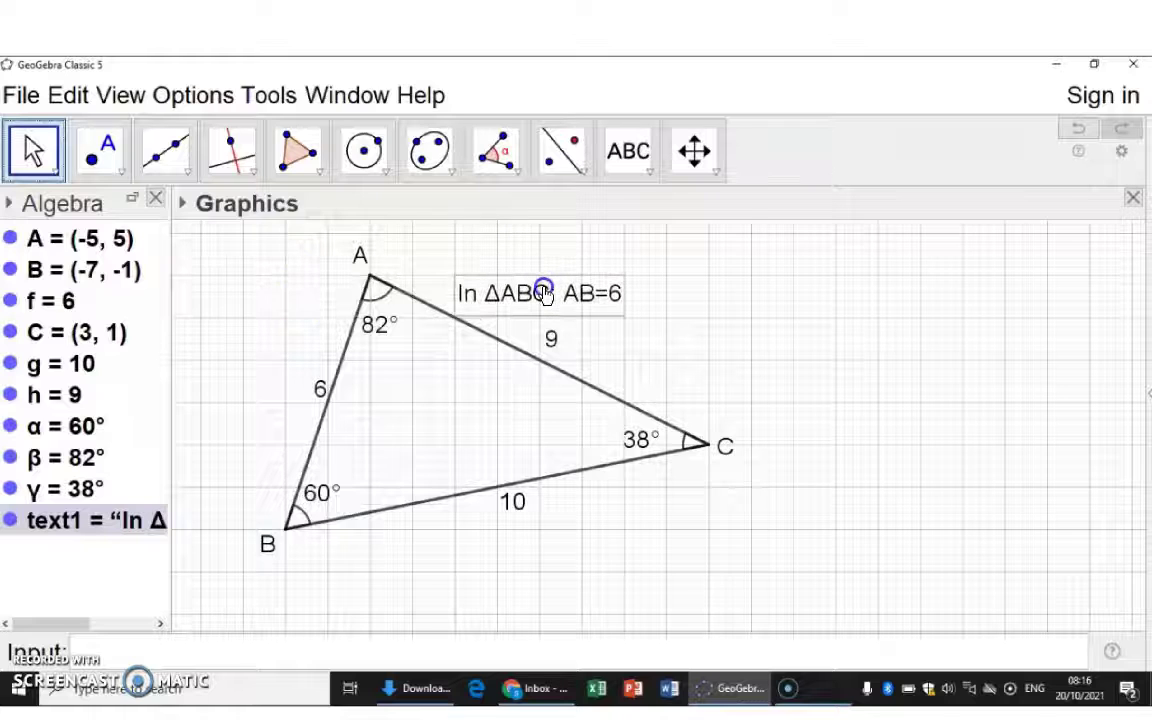
{"action": "left_click", "coordinate": [231, 267]}
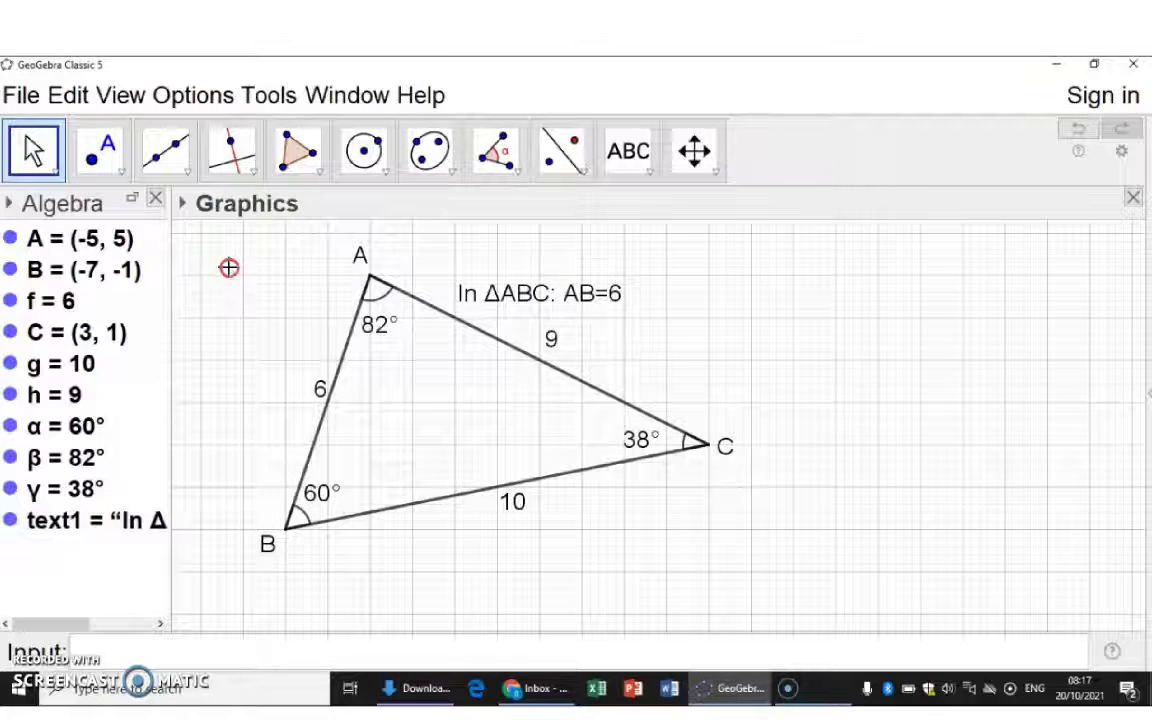
Hide the background grid from the graphics view's context menu
{"action": "right_click", "coordinate": [229, 267]}
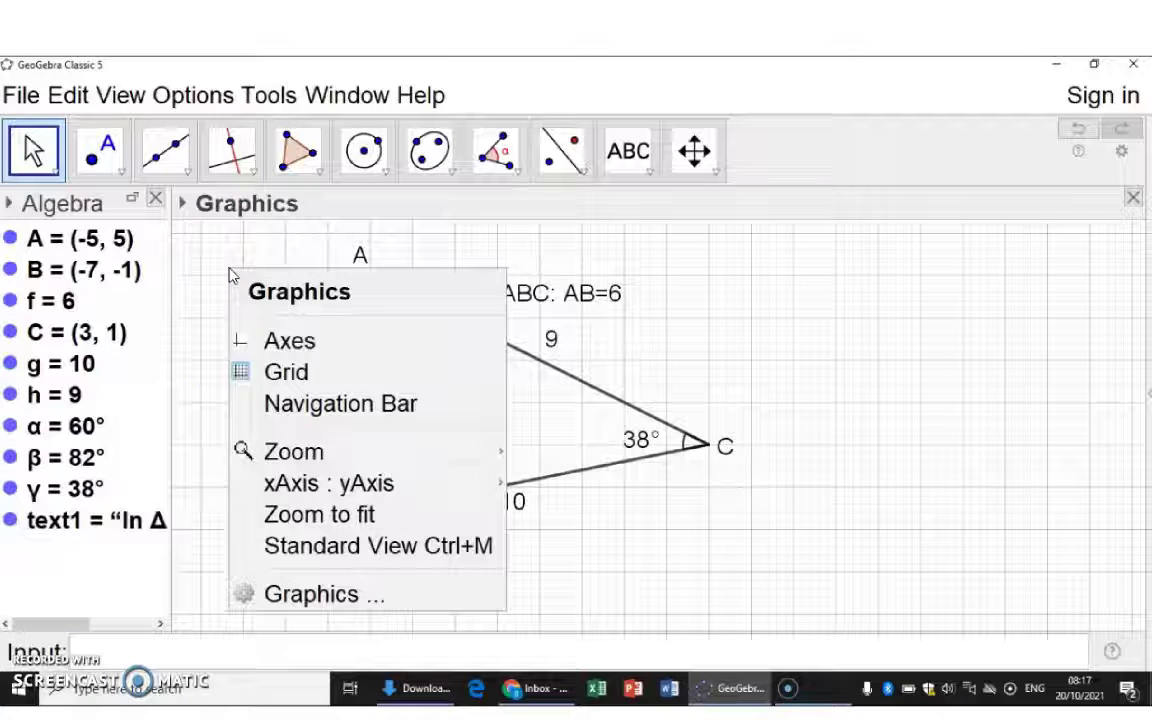
{"action": "left_click", "coordinate": [236, 376]}
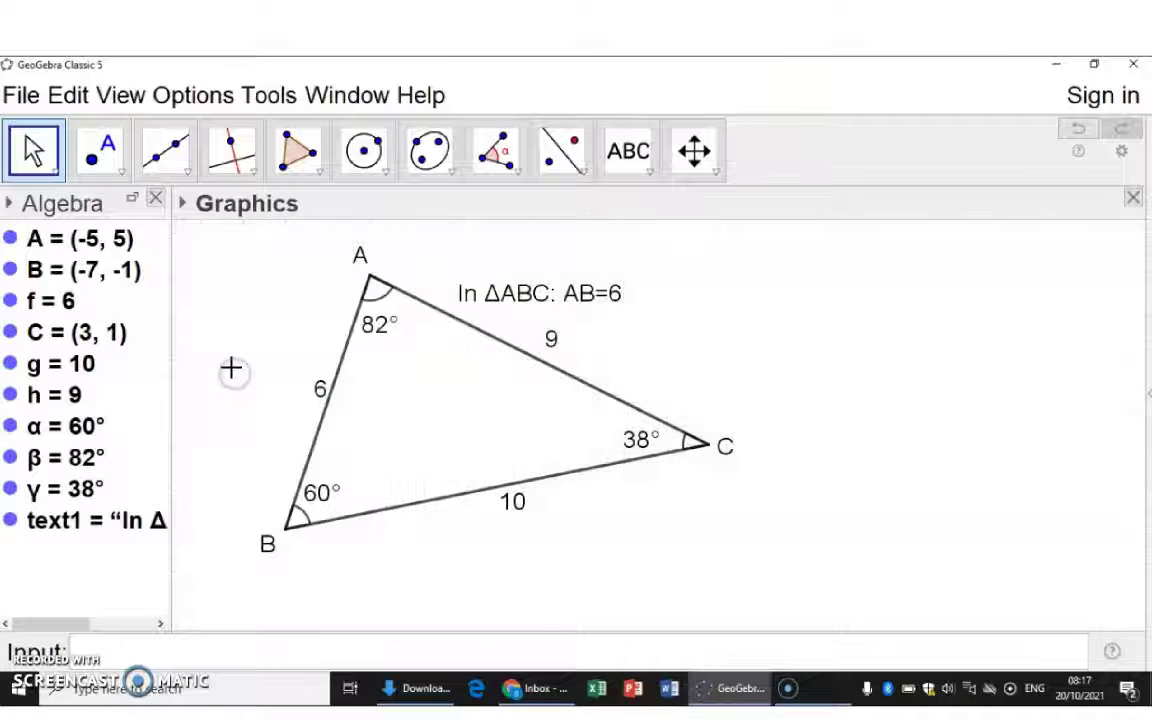
{"action": "left_click", "coordinate": [203, 357]}
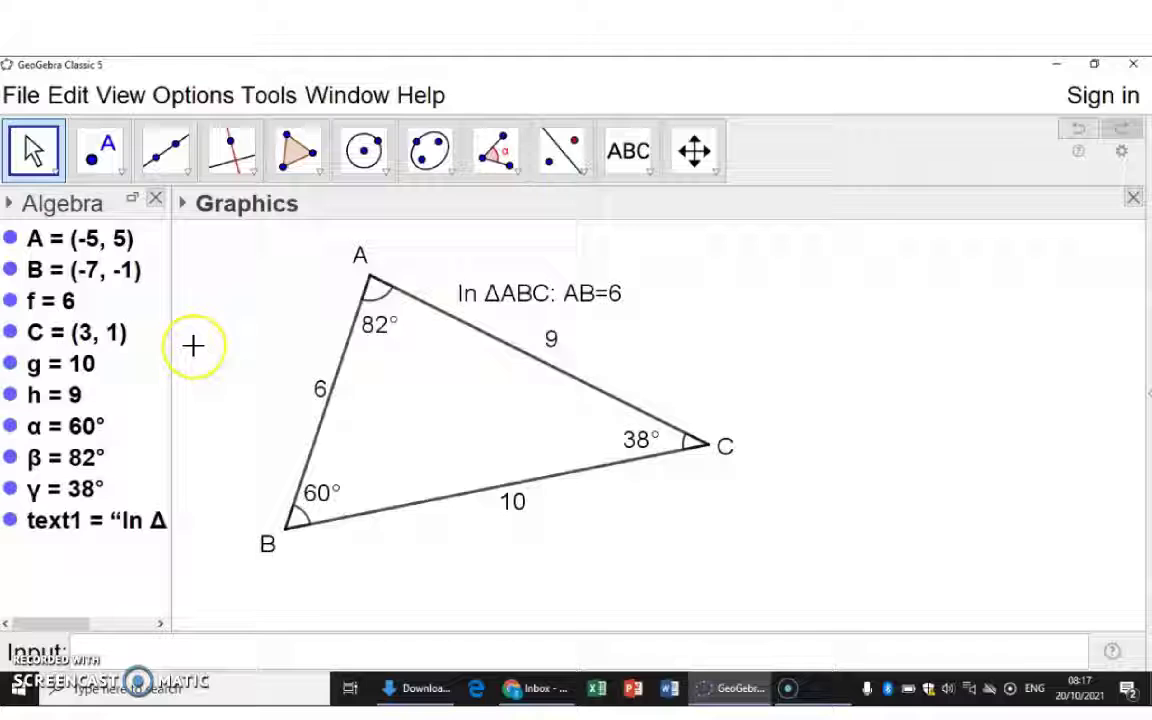